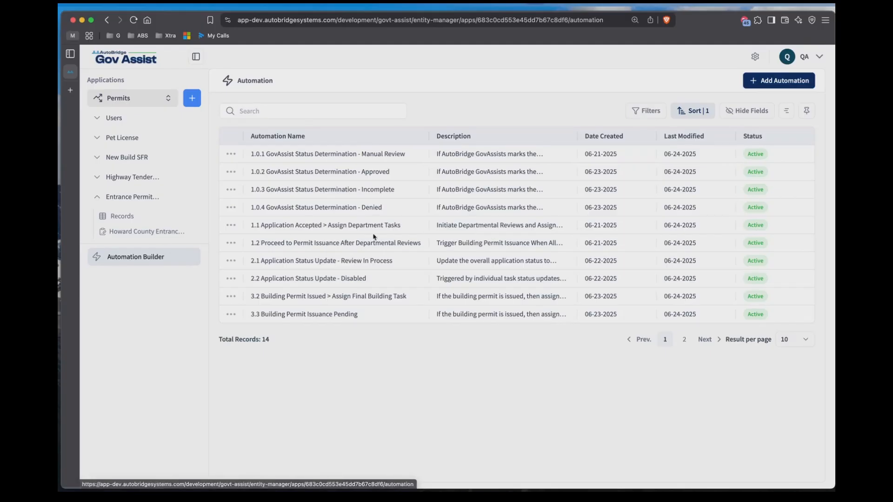
Create an automation named "5.1 New Entrance Permit Submission" with the description "When a new permit is submitted, then assign a review task."
click(769, 83)
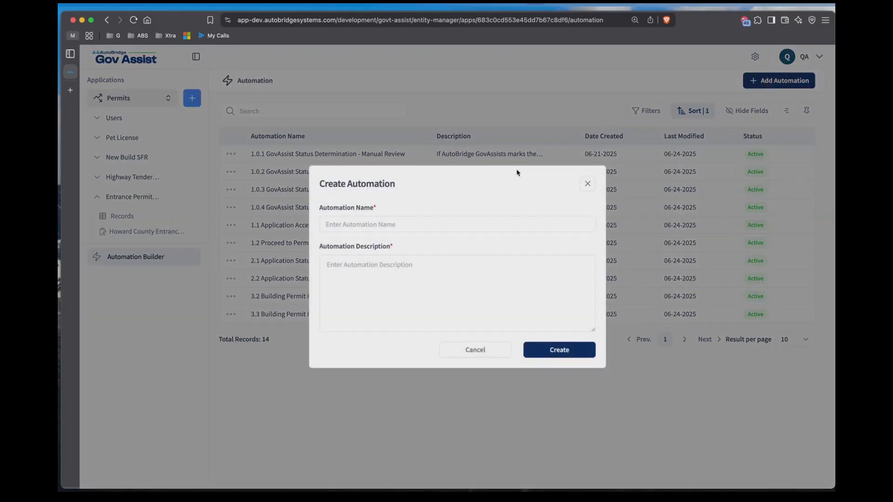
click(398, 225)
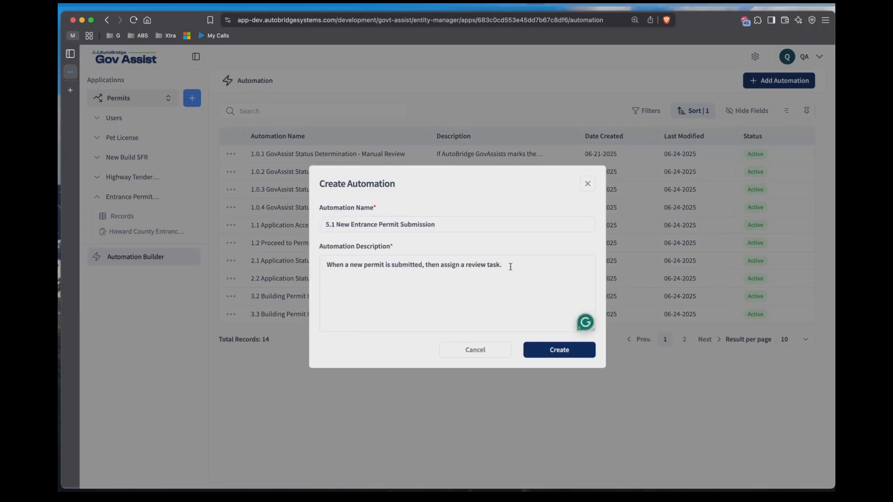
click(511, 265)
click(508, 263)
click(547, 355)
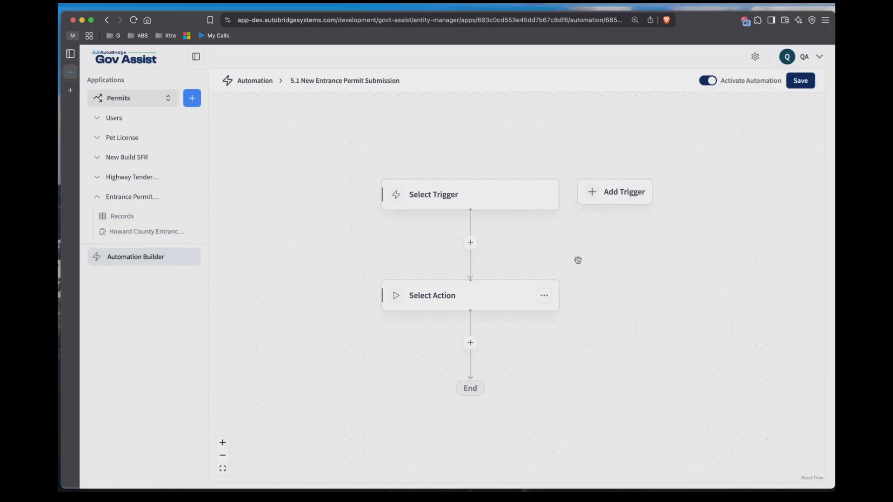
Set the trigger to When record is created, named "New Entrance Permit Submission", for the Entrance Permit Application entity, and save it
click(500, 193)
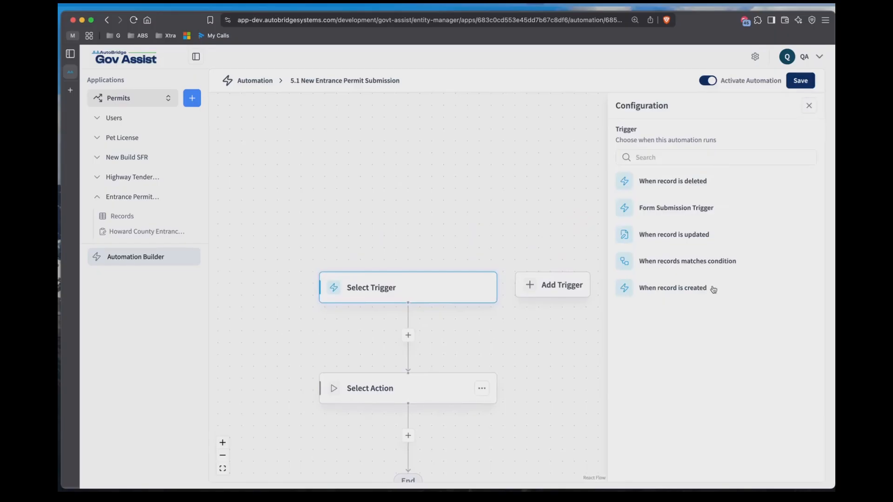
click(675, 292)
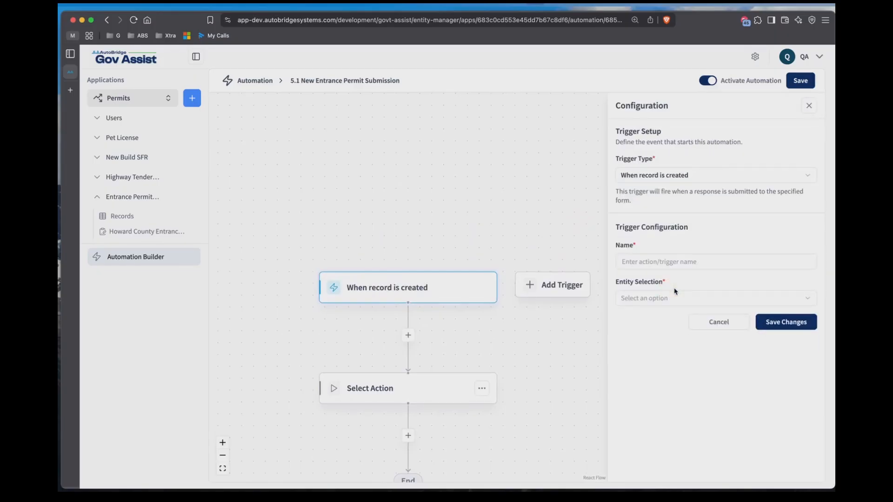
click(653, 261)
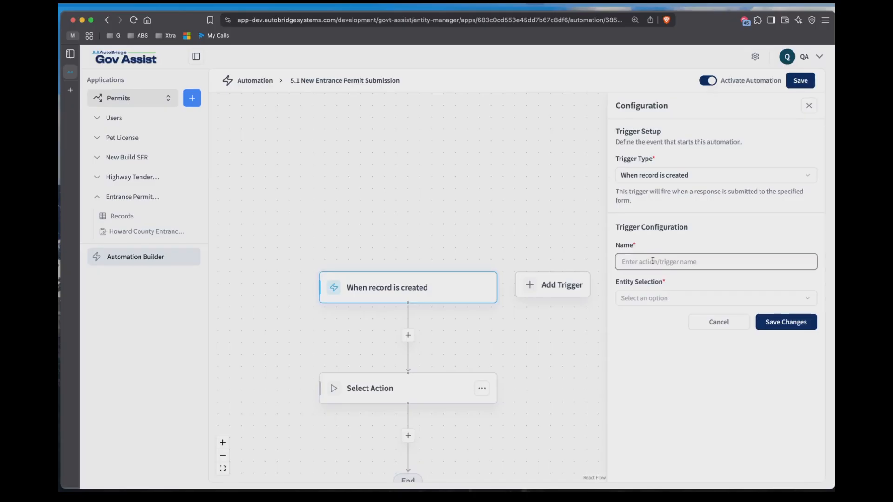
text(New Entrance Permit Submission)
click(643, 299)
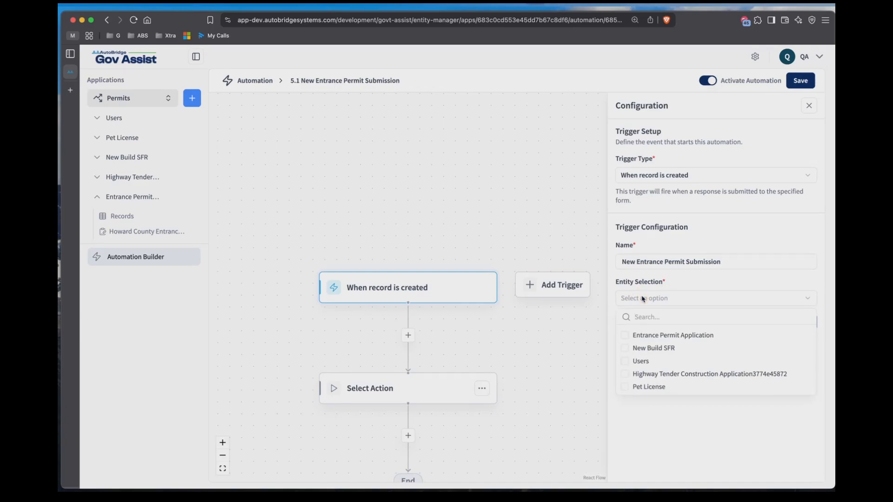
click(625, 337)
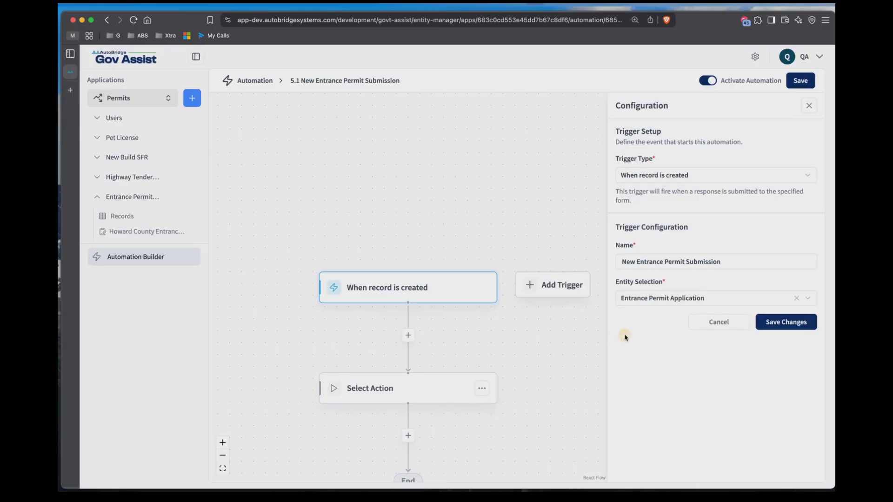
click(793, 324)
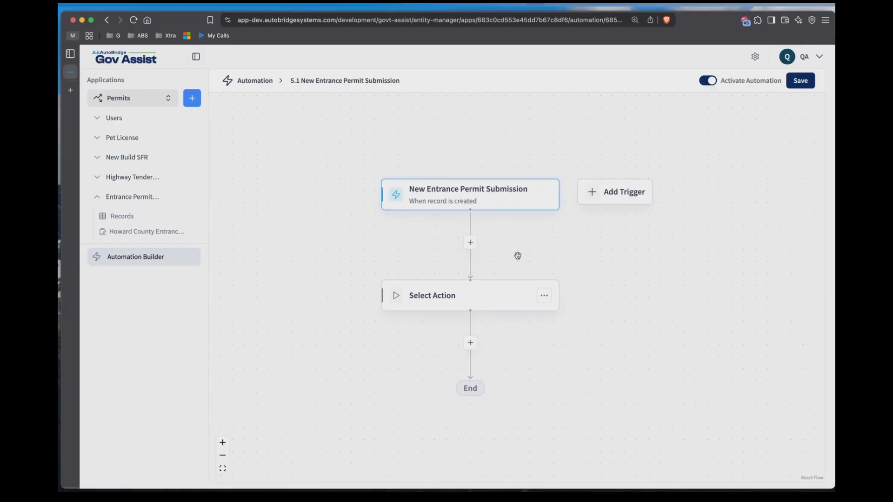
Add an Update Record action named "Assign Review Task" for the Entrance Permit Application entity, using Record ID as its record id
click(482, 297)
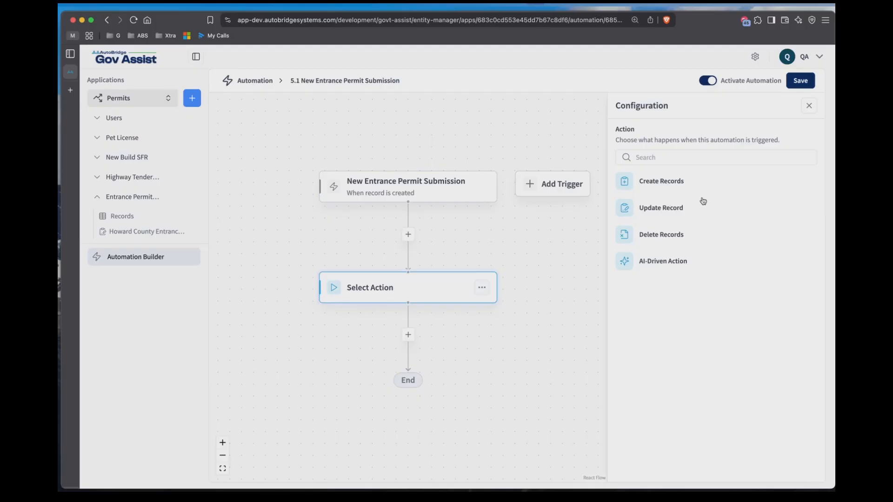
click(673, 211)
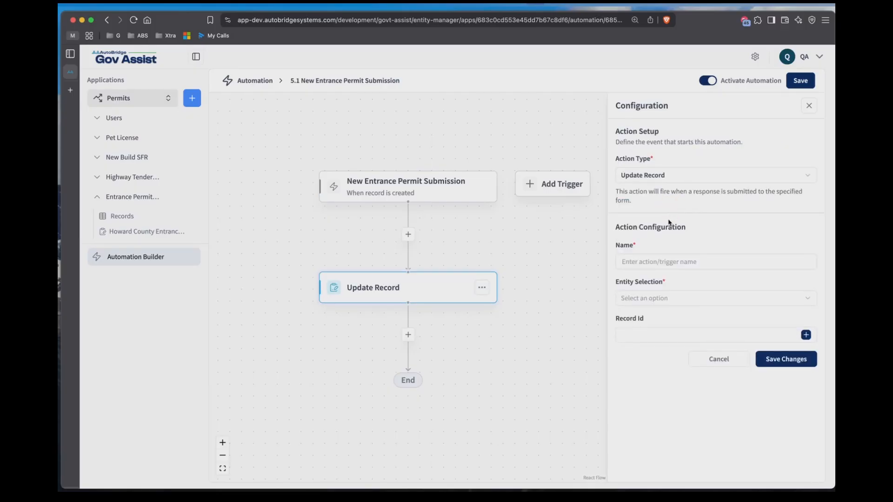
click(649, 263)
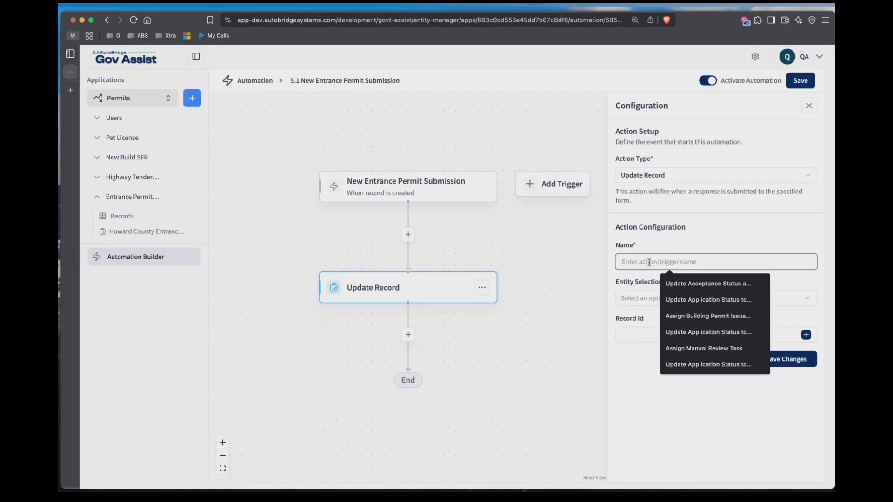
text(Assign Review Task)
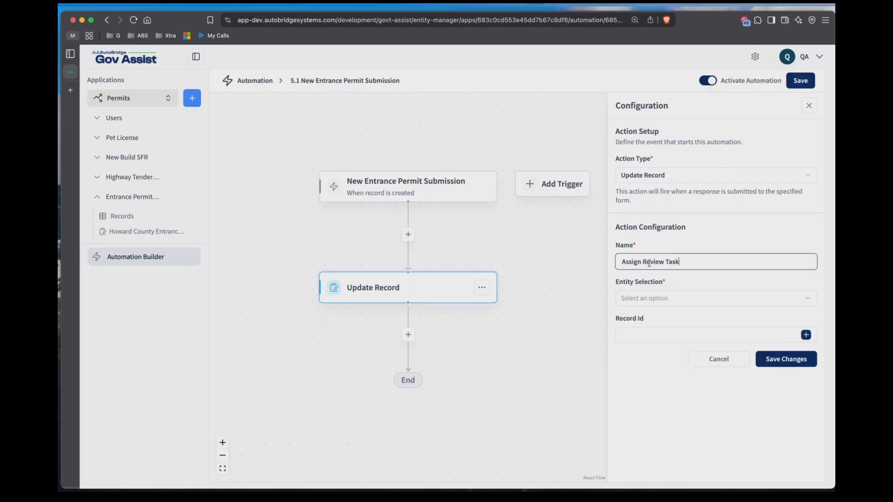
click(658, 299)
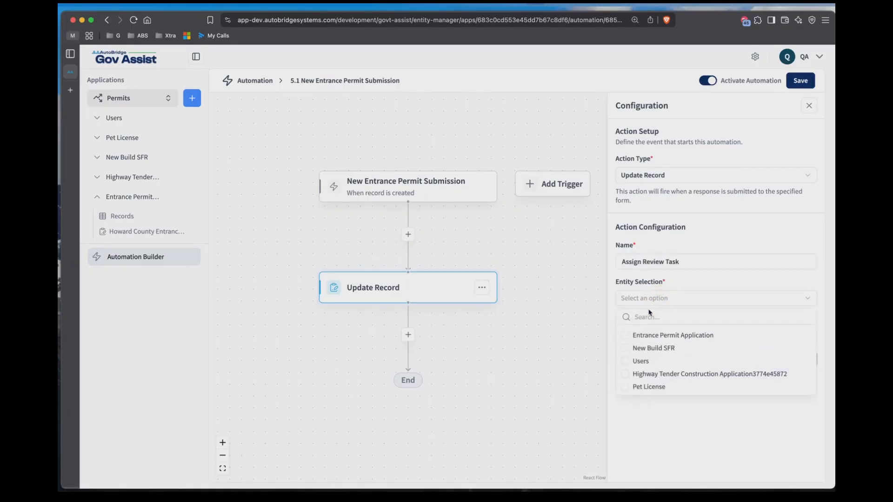
click(625, 335)
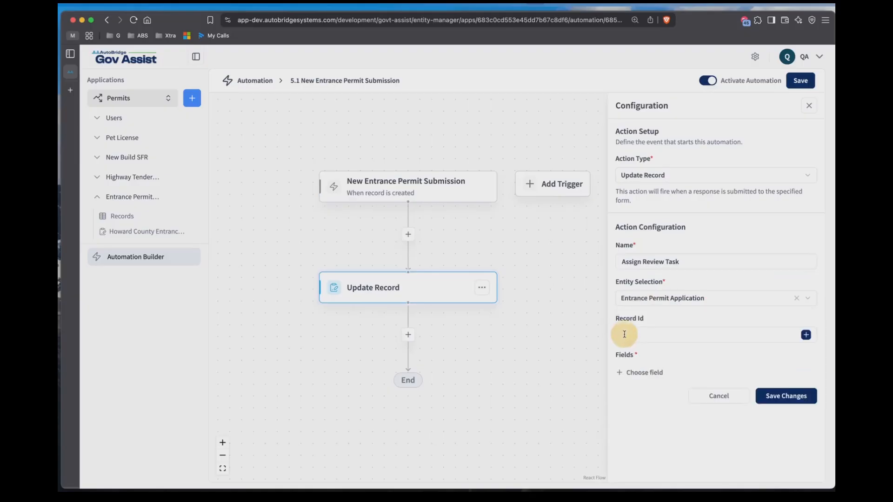
click(806, 335)
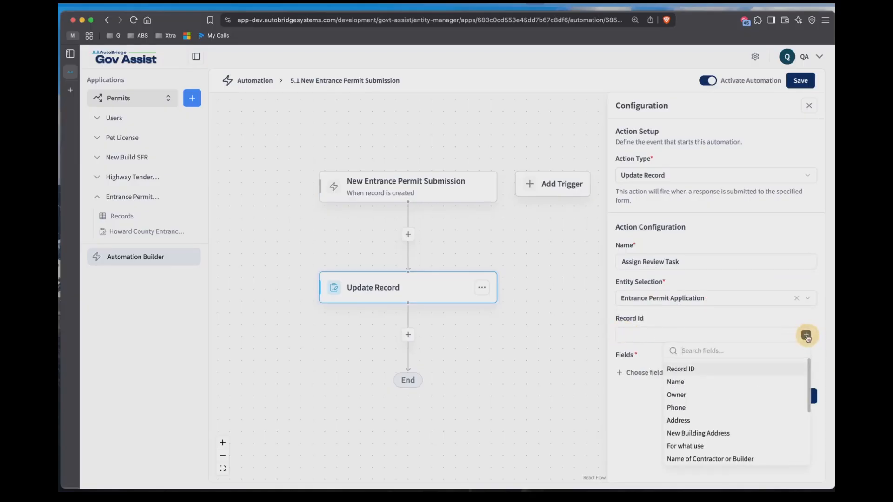
click(707, 371)
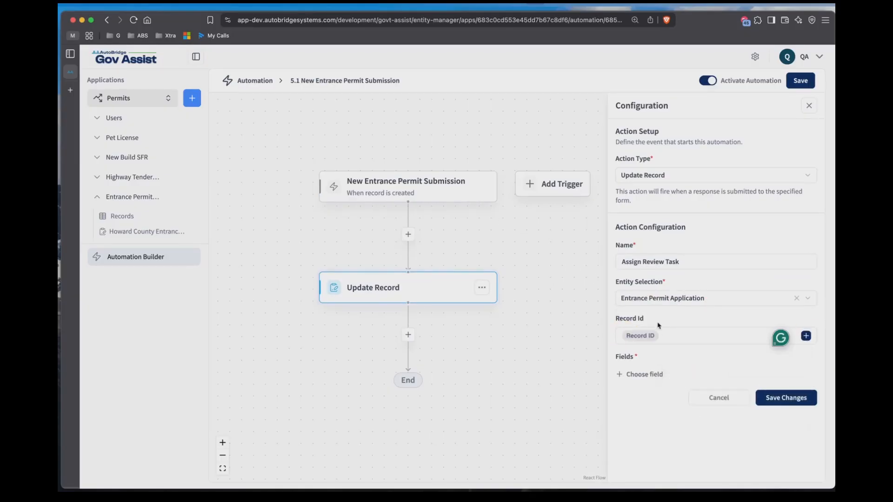
Add the Reviewer Assignee field to the Assign Review Task action and assign the first reviewer offered
click(645, 377)
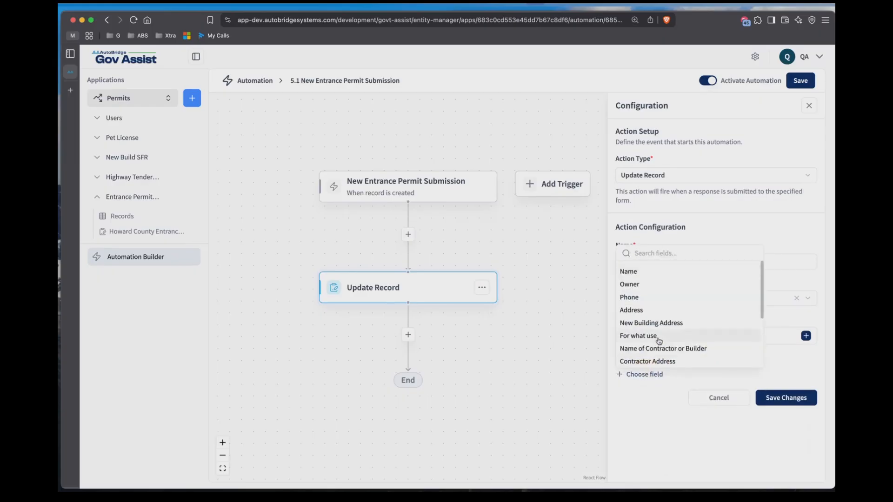
scroll(659, 341, down, 5)
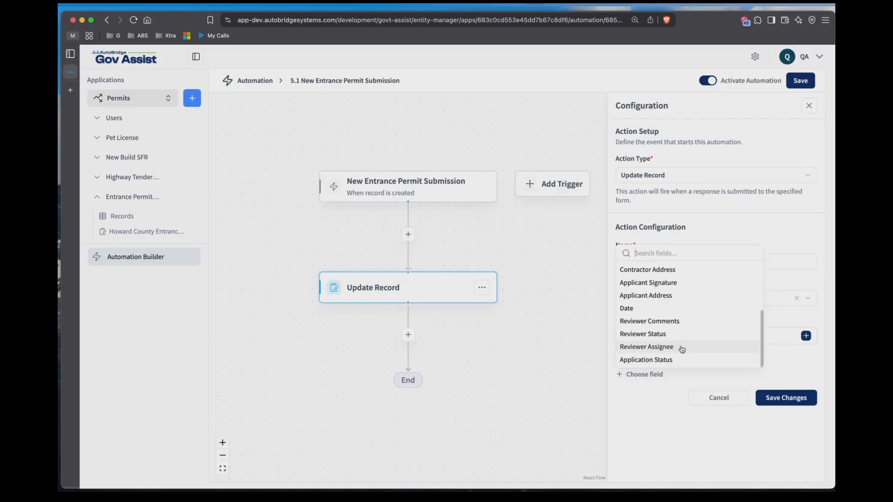
click(682, 349)
click(672, 384)
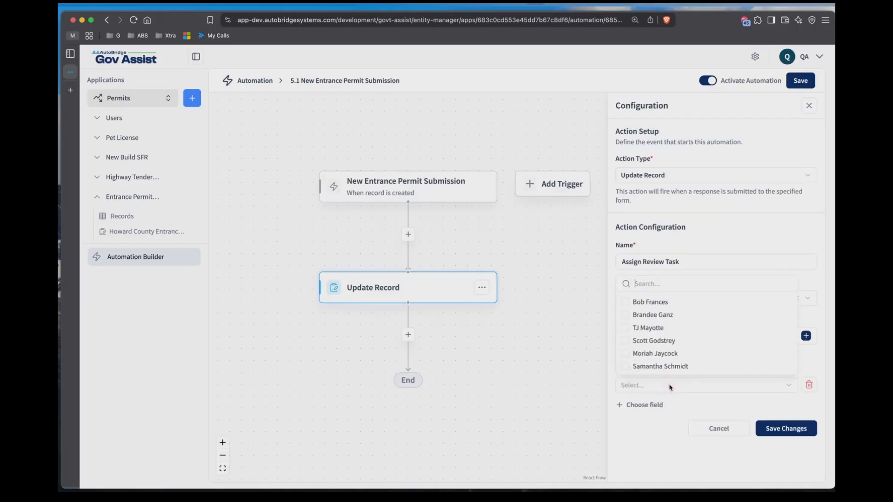
click(627, 303)
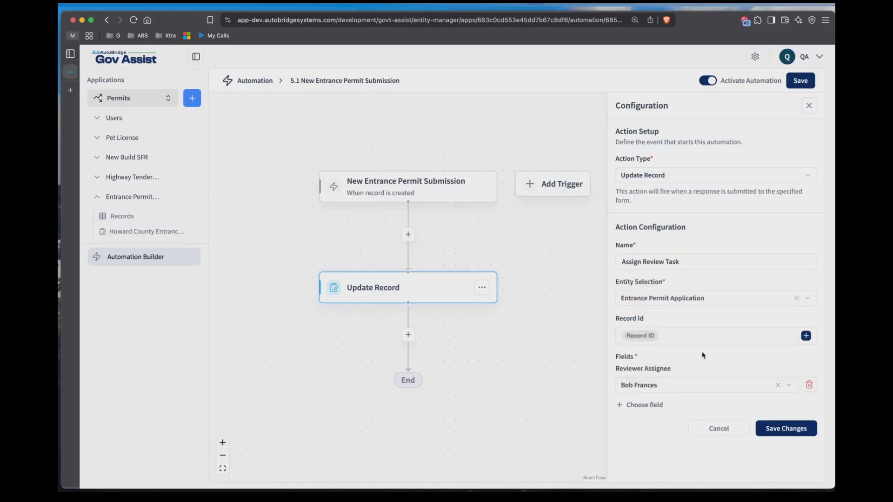
Add the Application Status field to the action with the value Review in Process, and save the action's changes
click(649, 409)
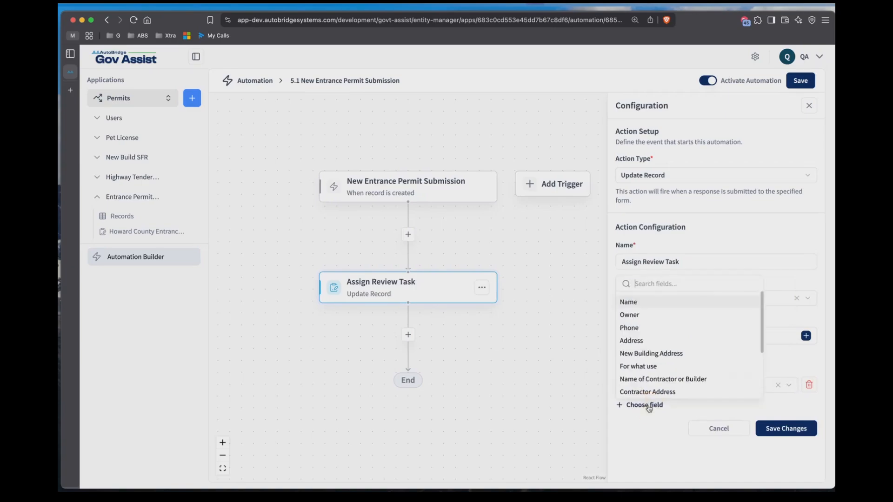
scroll(680, 361, down, 2)
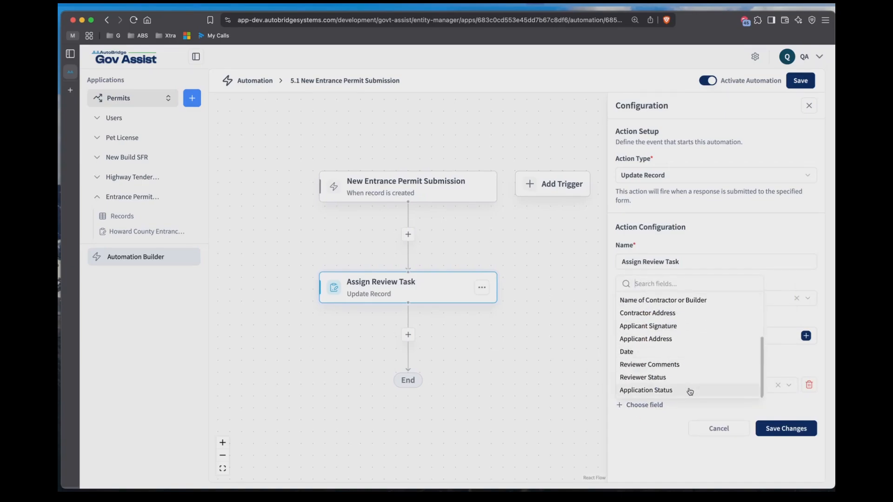
click(646, 391)
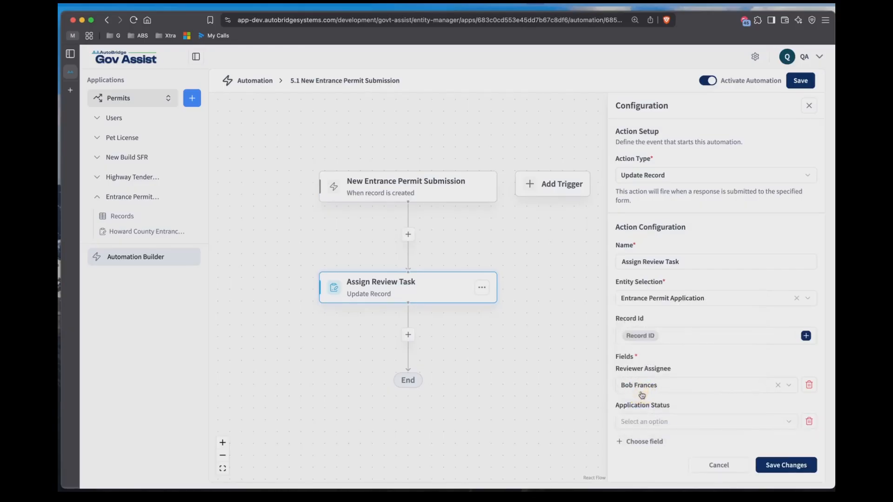
click(656, 427)
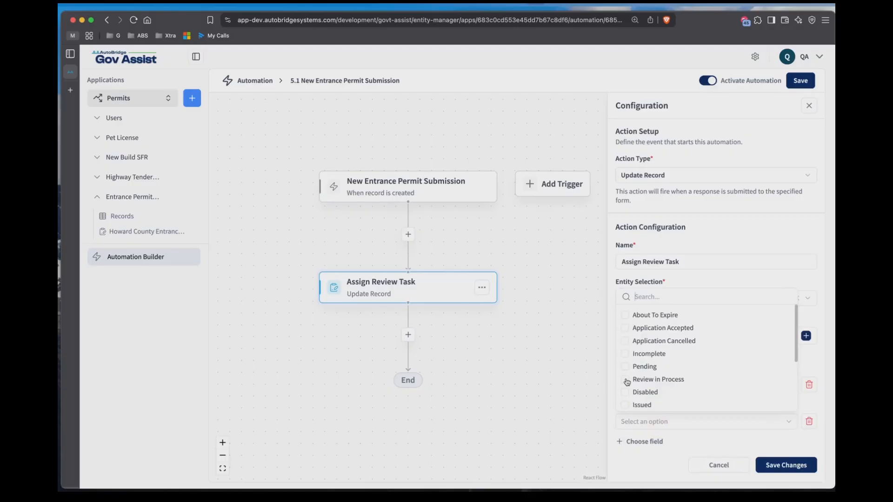
click(626, 382)
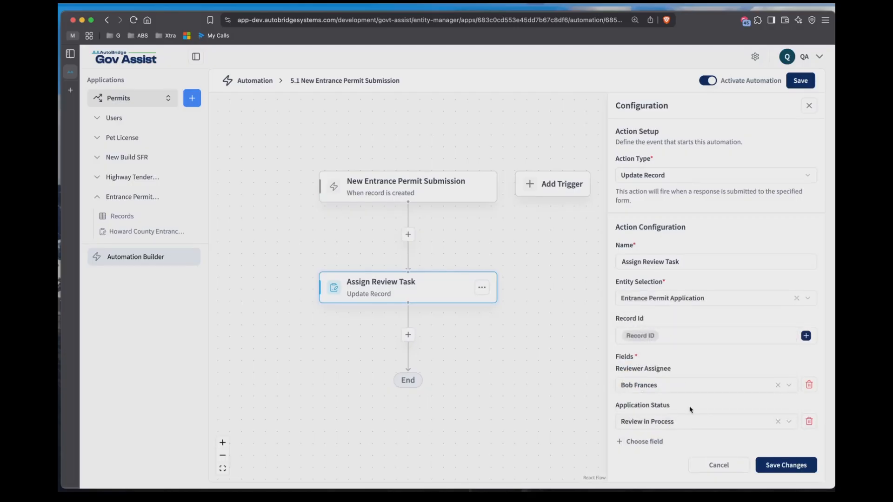
click(763, 469)
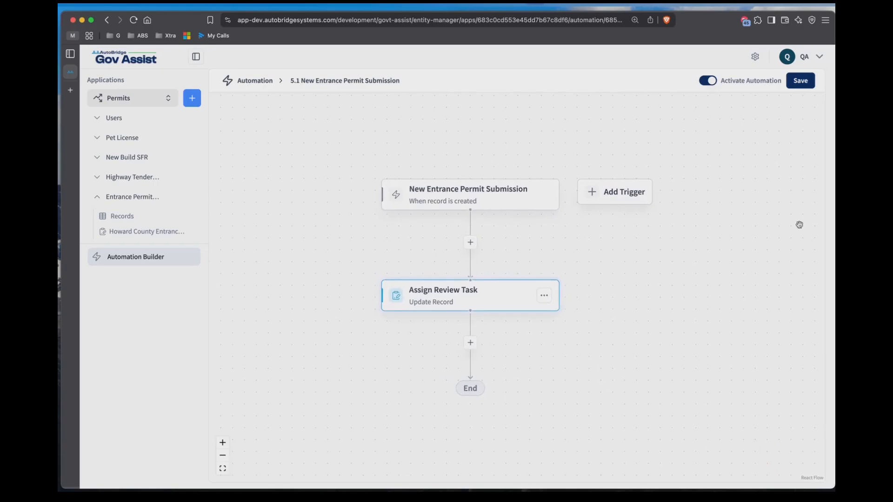
Save the 5.1 New Entrance Permit Submission automation and return to the automation list
click(802, 82)
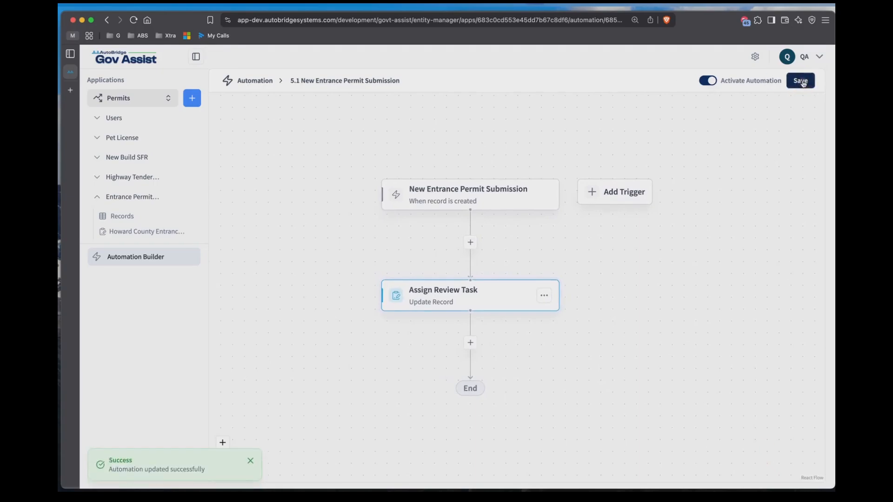
click(802, 82)
click(258, 82)
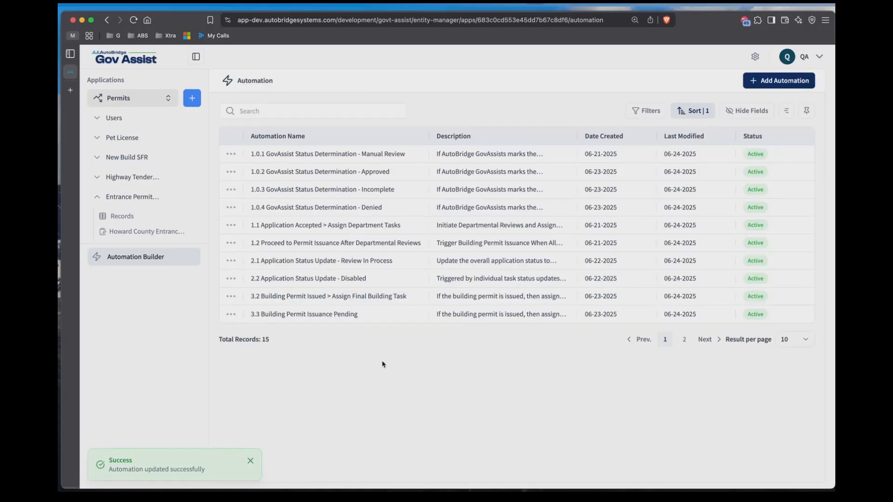
Create automation "5.2 Review Task Status - Cancelled" described as "When review task status is 'cancelled' then add a task comment and update the application status to cancelled"
click(765, 80)
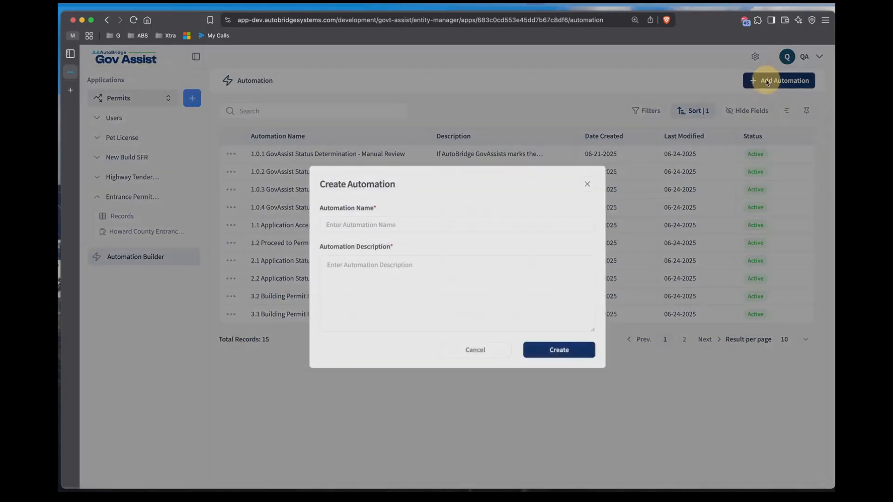
click(357, 225)
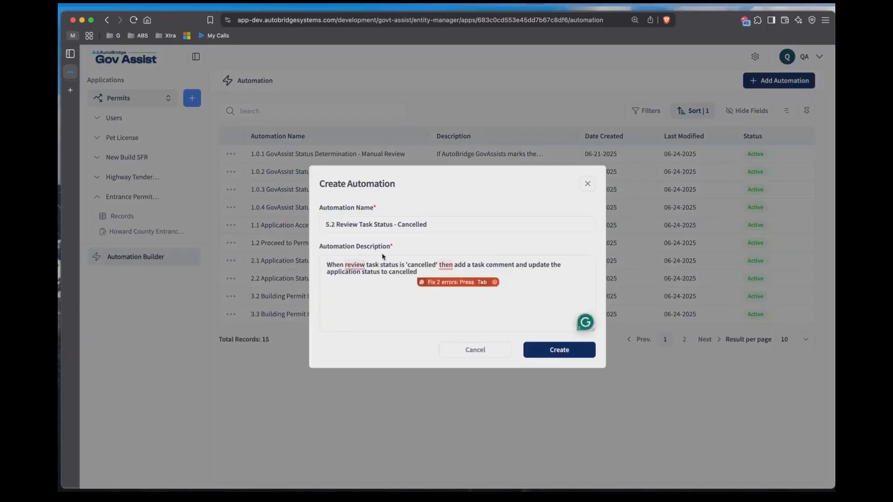
click(409, 242)
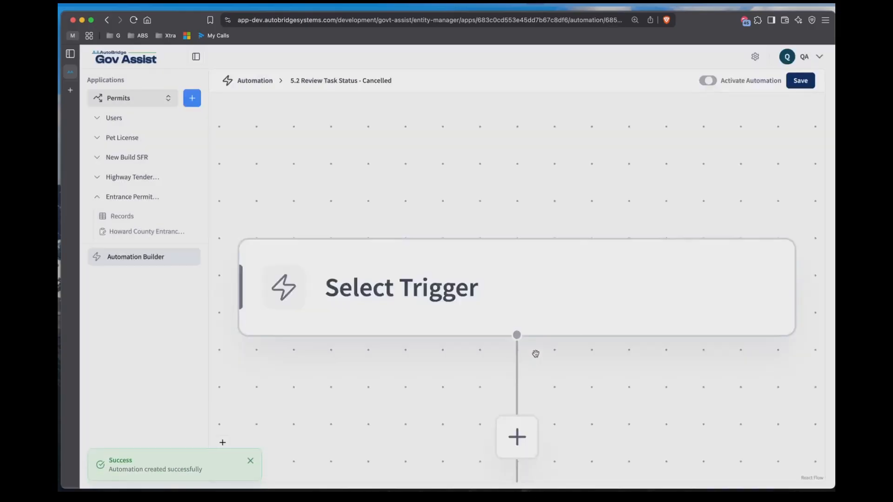
Set the automation's trigger type to "When records matches condition"
click(575, 247)
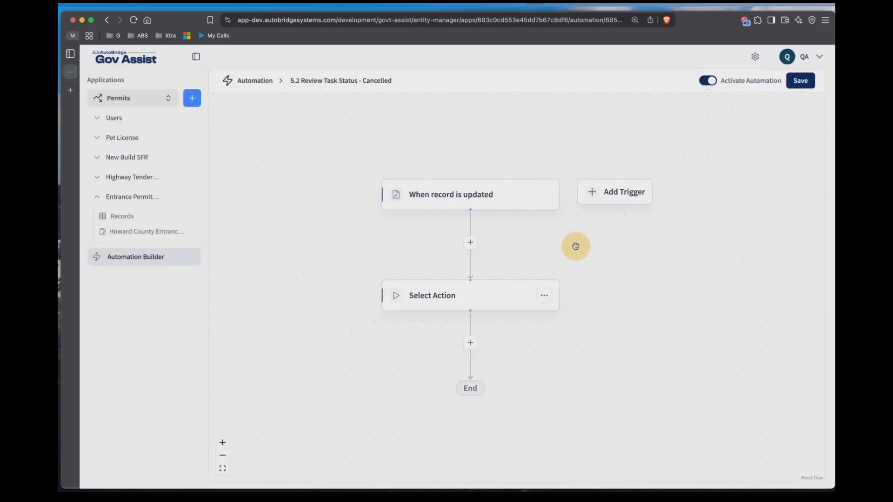
click(508, 195)
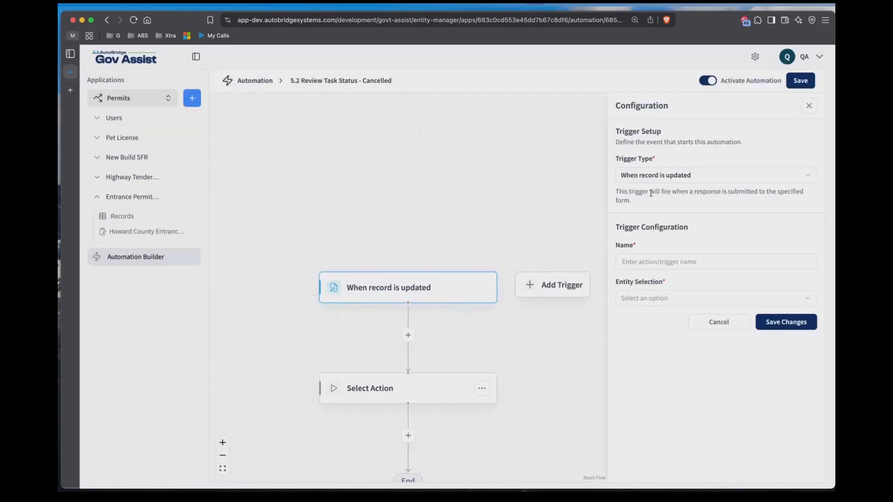
click(680, 179)
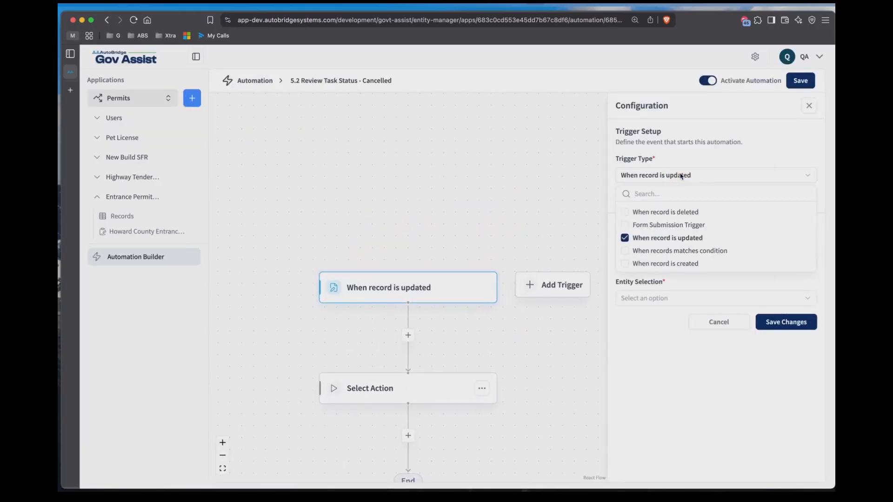
click(661, 251)
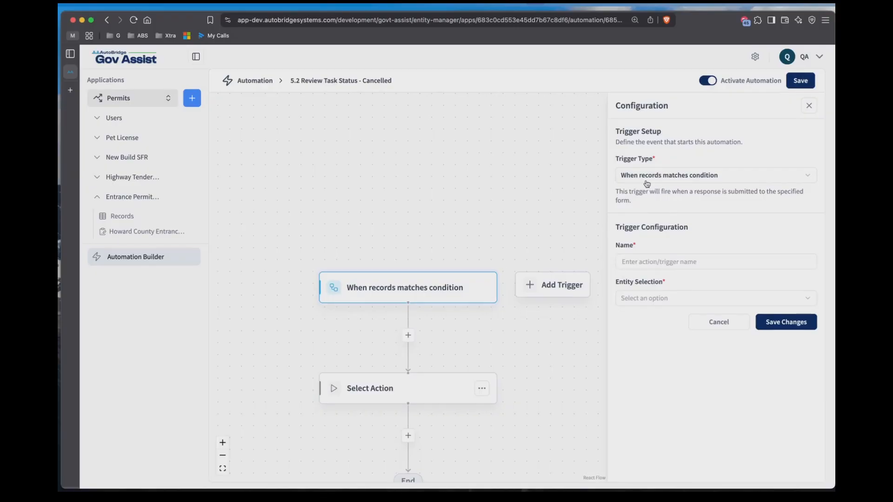
Name the trigger "When review task is cancelled" and choose Entrance Permit Application as its entity
click(674, 261)
text(When review task is cancelled)
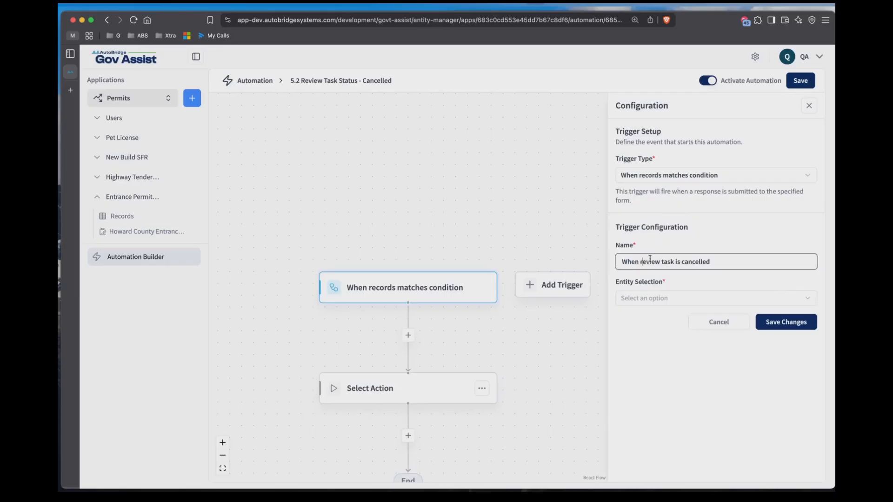
click(719, 264)
click(661, 296)
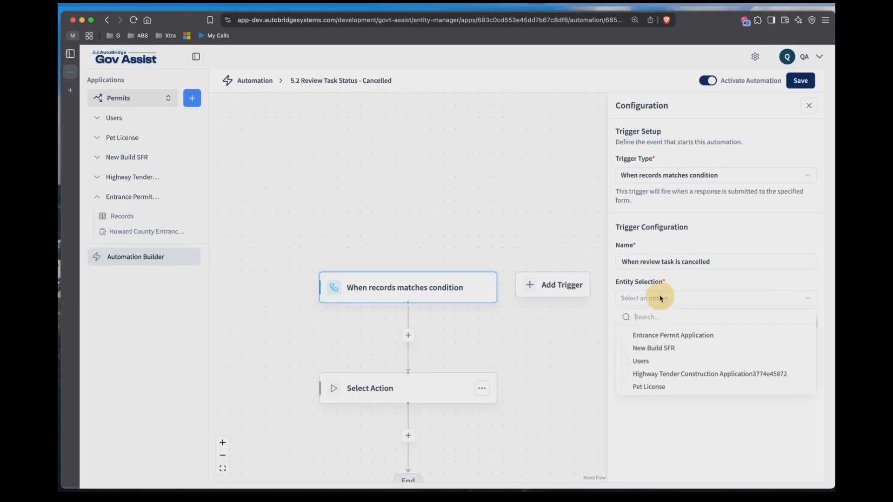
click(626, 336)
click(632, 339)
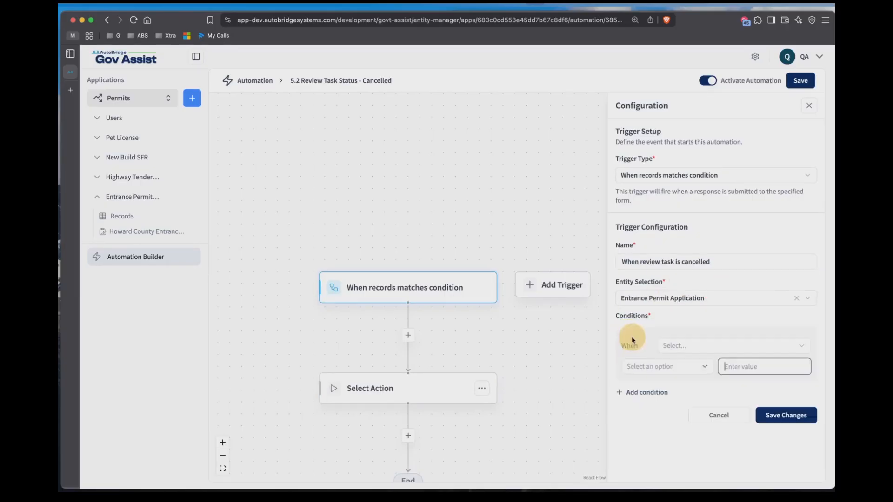
Set the trigger condition to Reviewer Status is Cancelled and save the trigger's changes
click(679, 346)
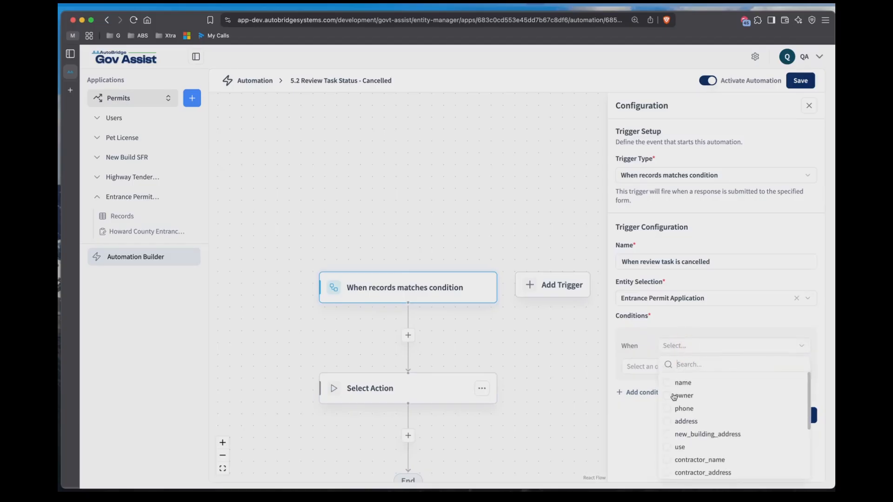
scroll(684, 440, down, 3)
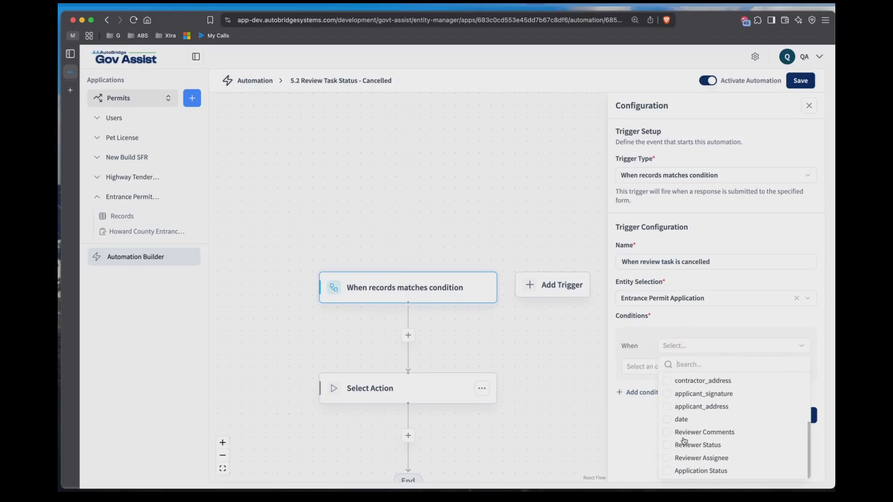
click(670, 446)
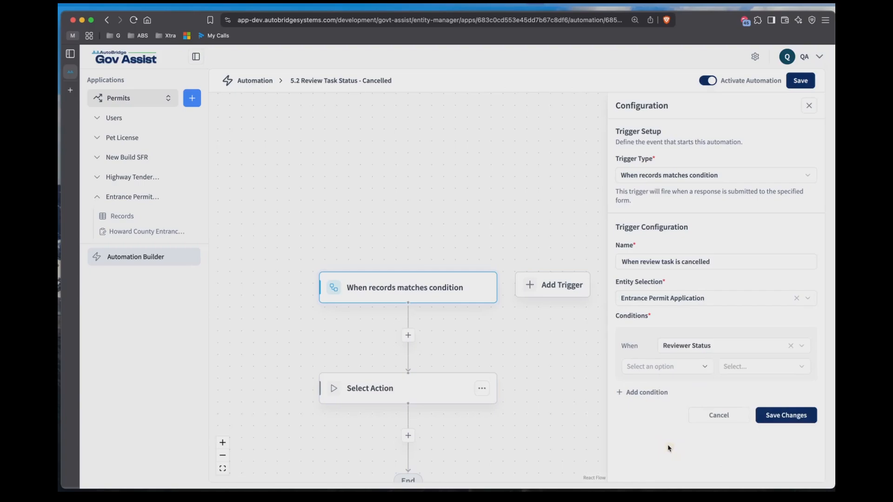
click(682, 362)
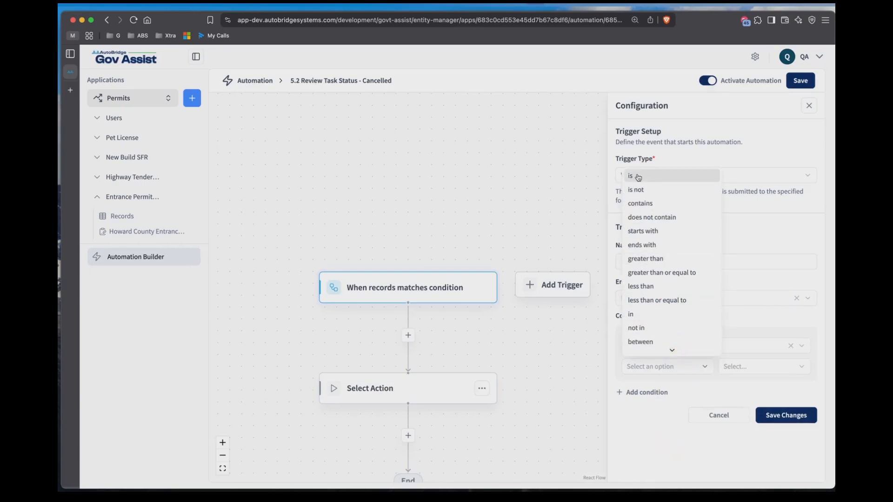
click(638, 178)
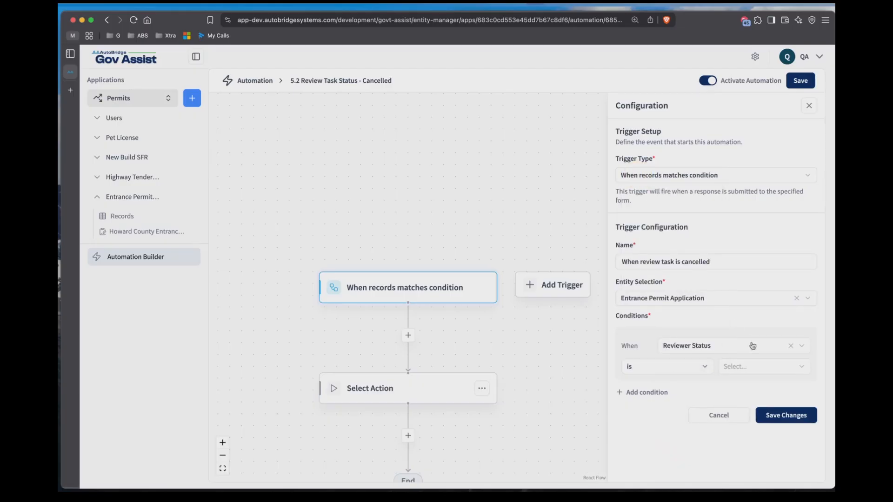
click(767, 370)
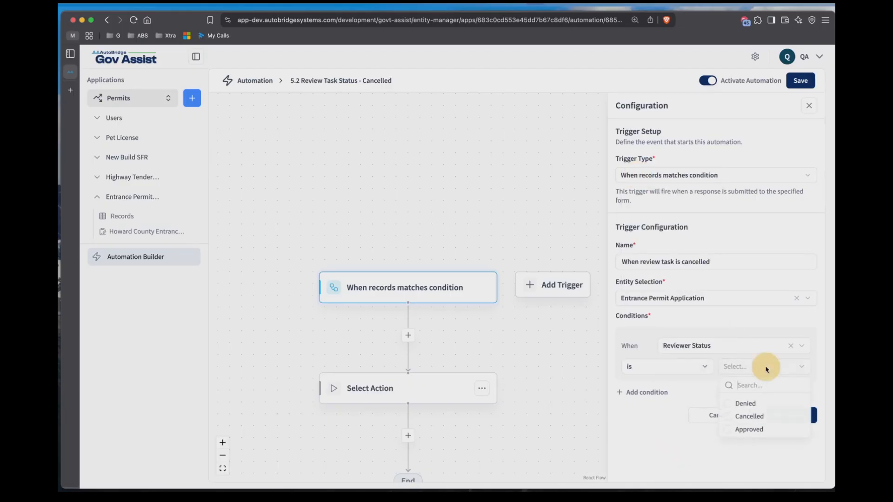
click(736, 417)
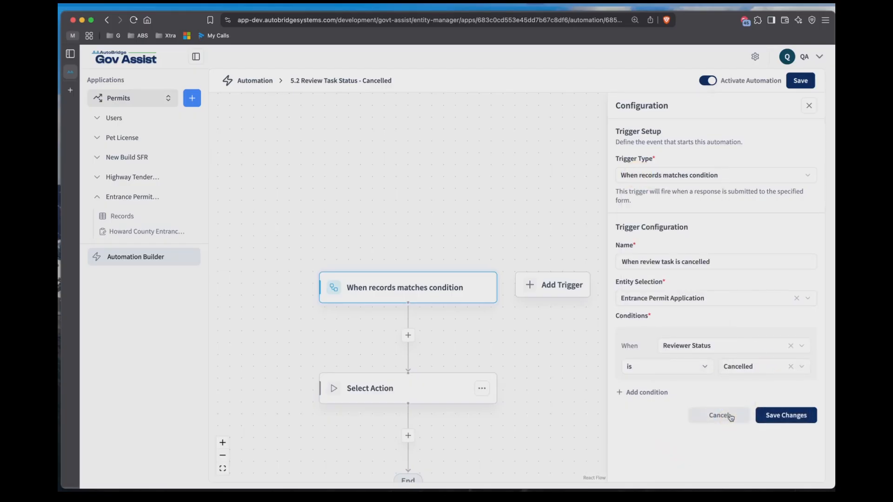
click(785, 414)
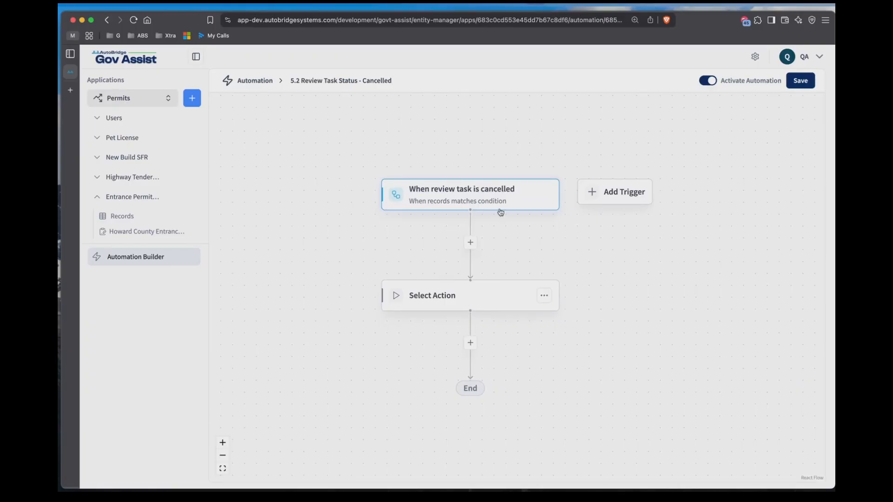
Make the empty action below the trigger an Update Record action named "Update review task comment"
click(456, 303)
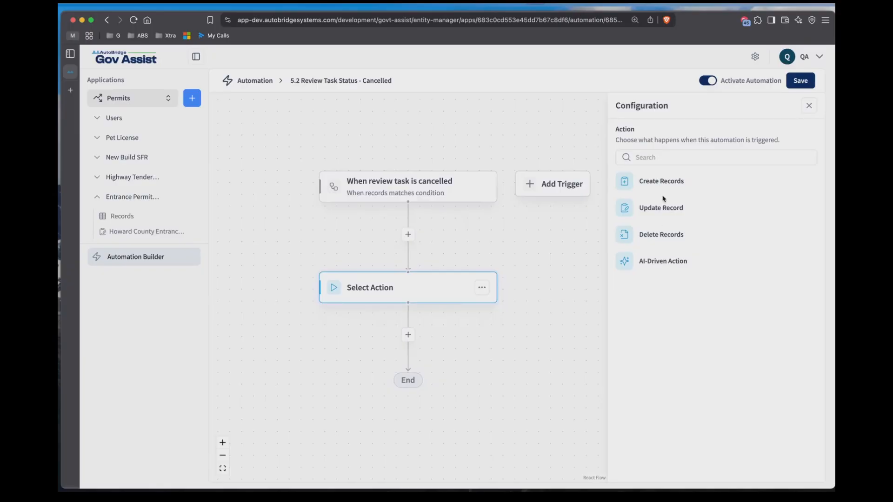
click(662, 211)
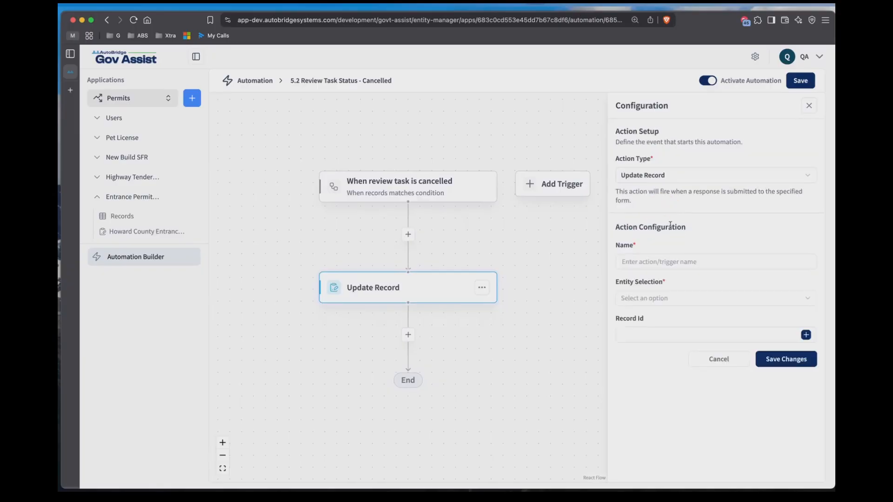
click(673, 262)
text(Update review task comment)
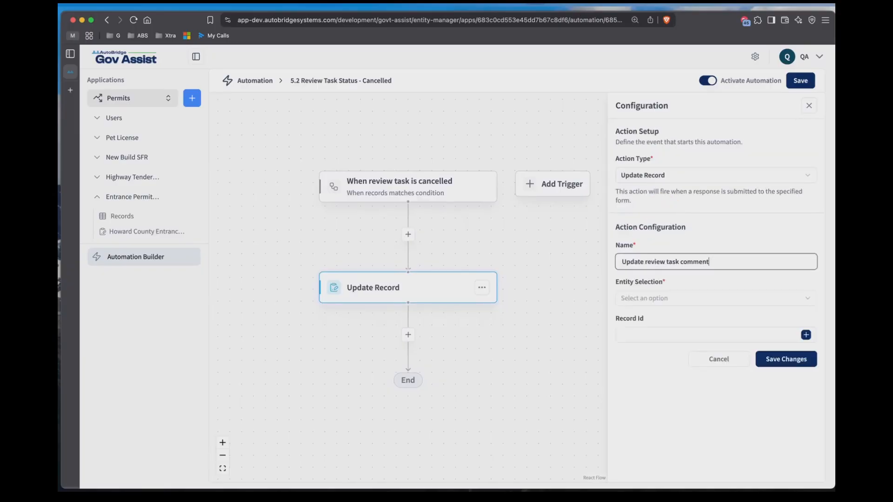
Choose Entrance Permit Application as the action's entity and insert the Record ID variable as its record id
click(673, 300)
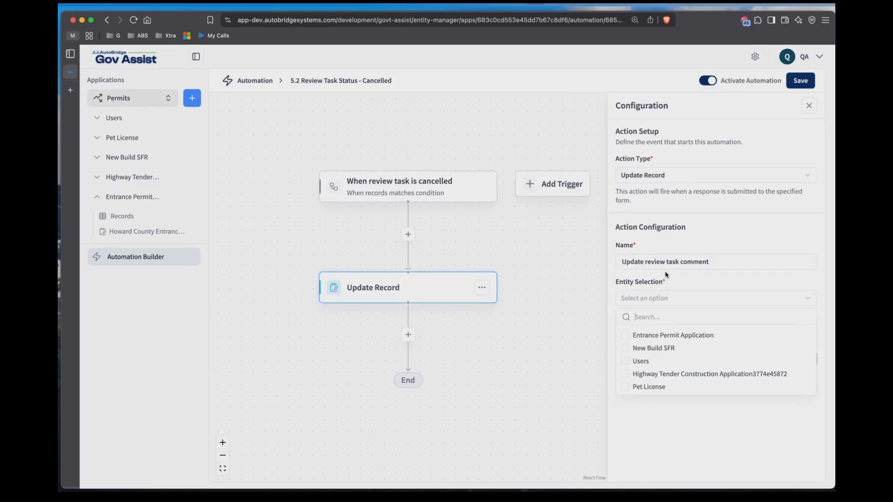
click(675, 278)
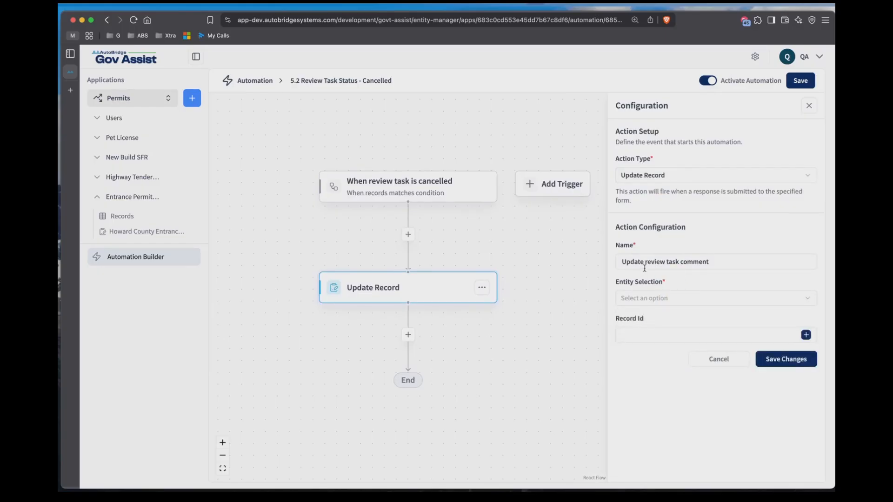
click(679, 299)
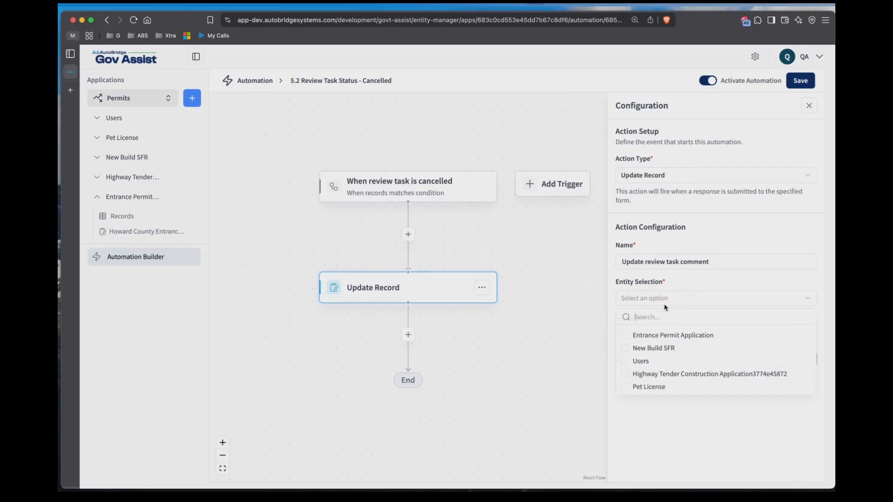
click(624, 335)
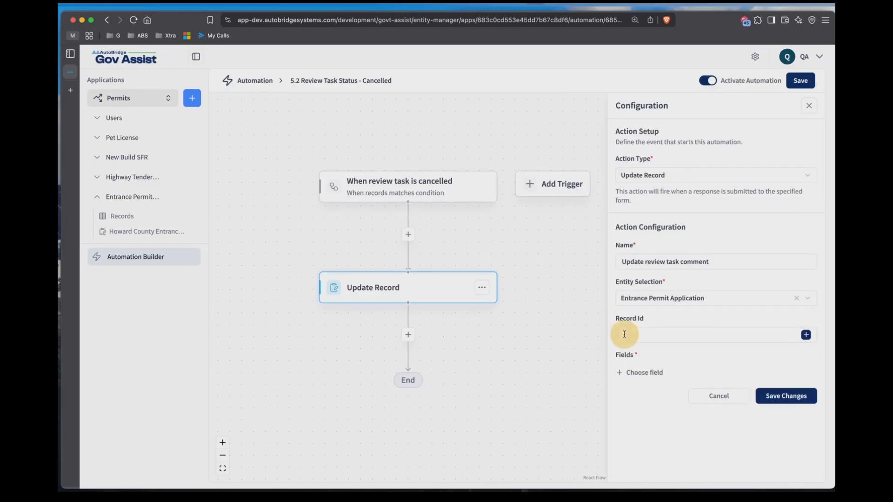
click(806, 335)
click(715, 369)
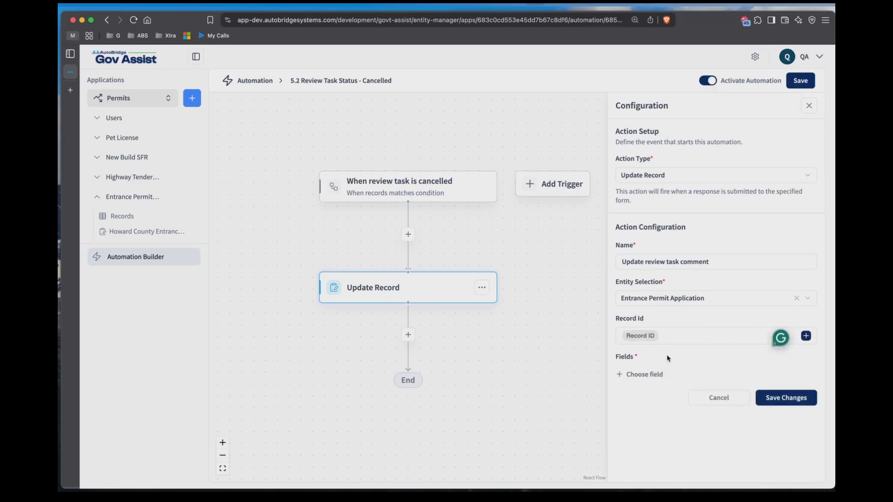
Add the Reviewer Comments field with the value "Reviewer marked application as 'Cancelled'" and save the action's changes
click(641, 374)
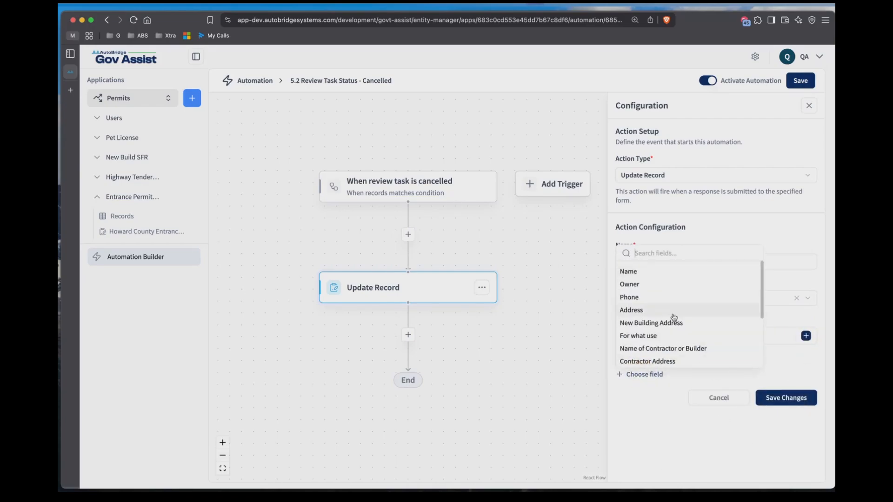
scroll(674, 317, down, 2)
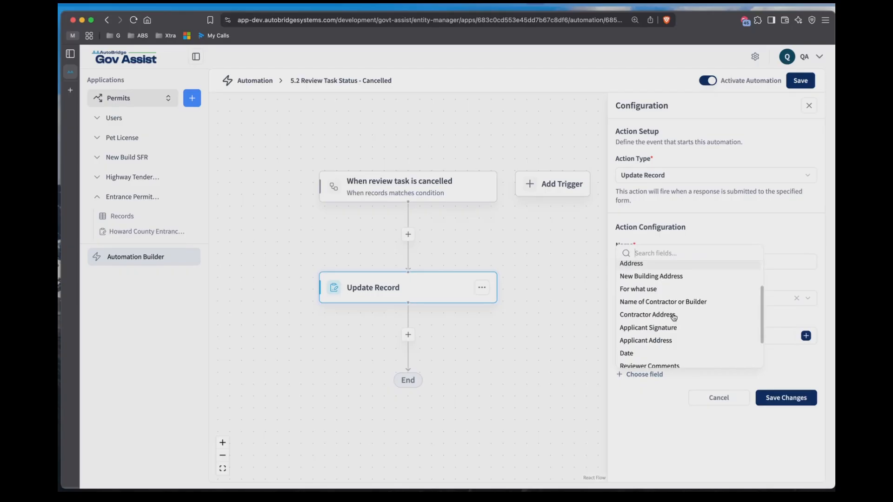
scroll(674, 317, down, 2)
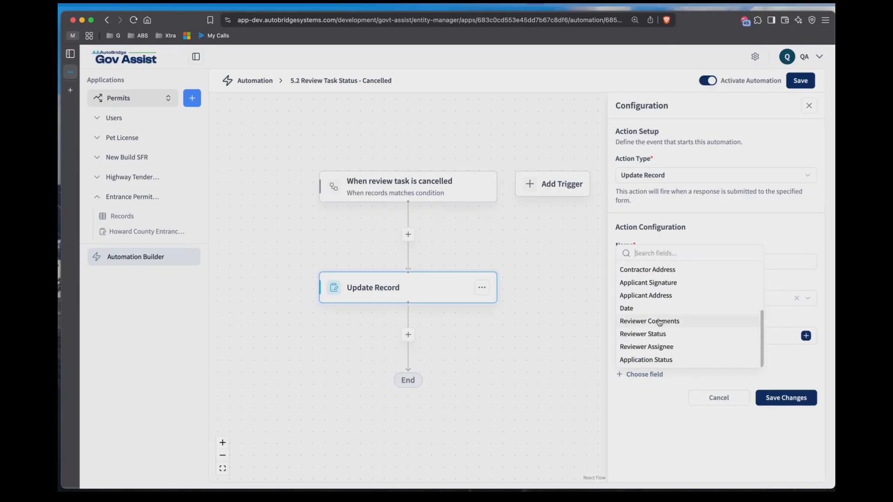
click(691, 324)
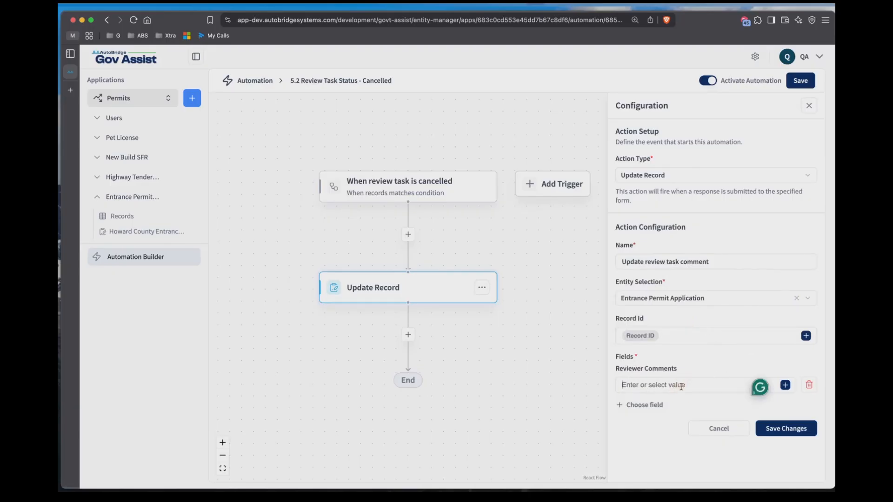
text(Reviewer marked)
text(application as)
key(BackSpace)
key(BackSpace)
text('Cancelled)
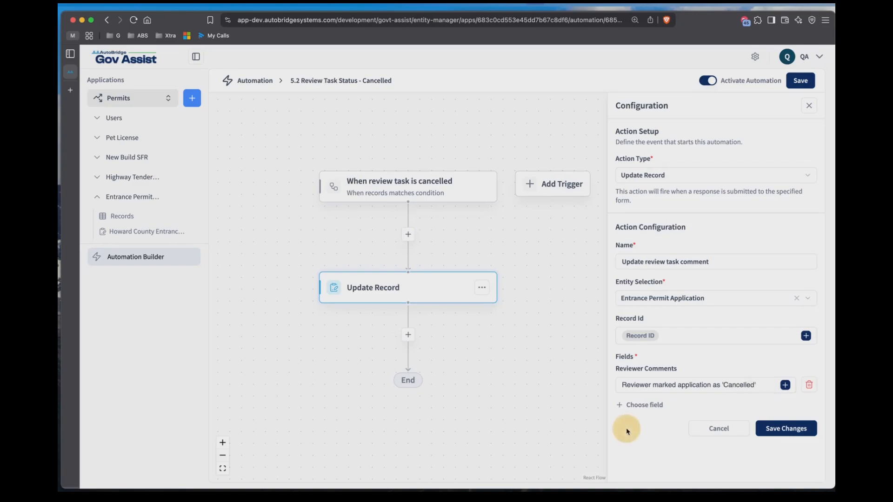
click(783, 427)
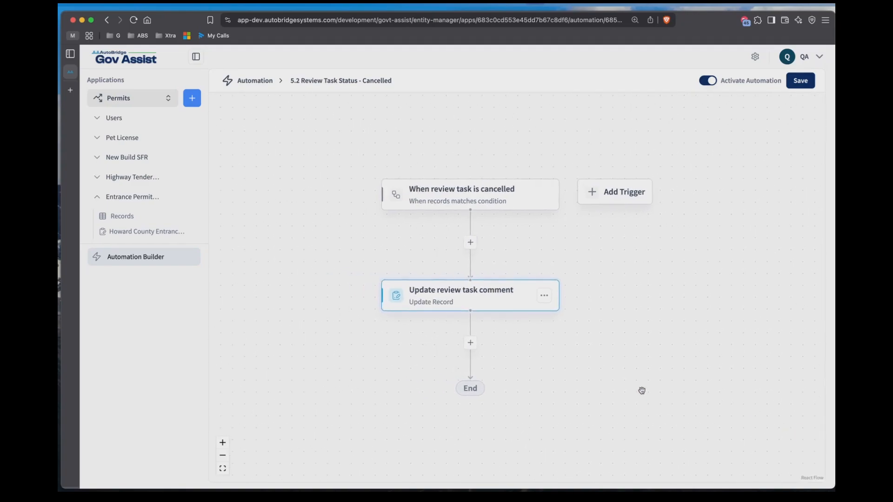
Add an Update Record action named "Update Application Status" after the review task comment action
click(470, 343)
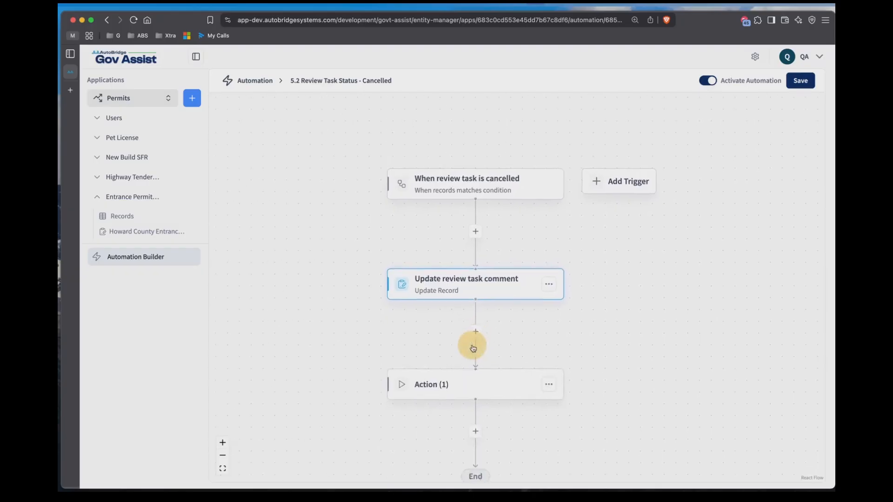
click(480, 287)
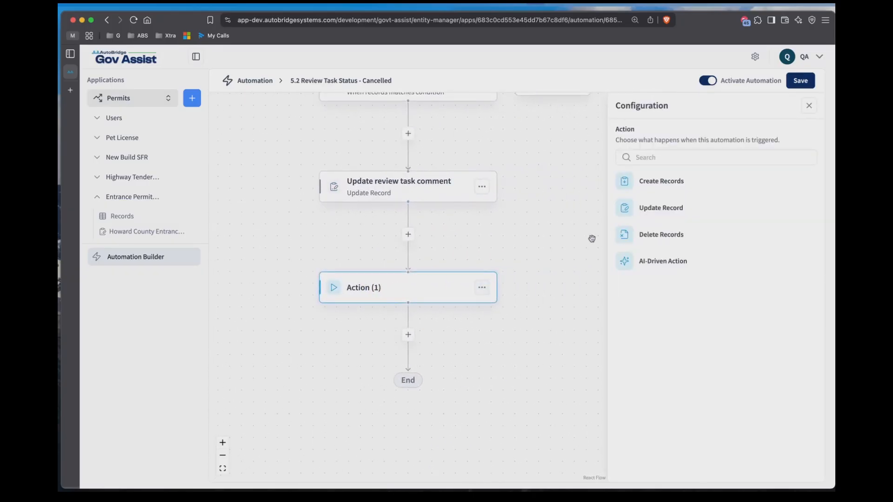
click(675, 208)
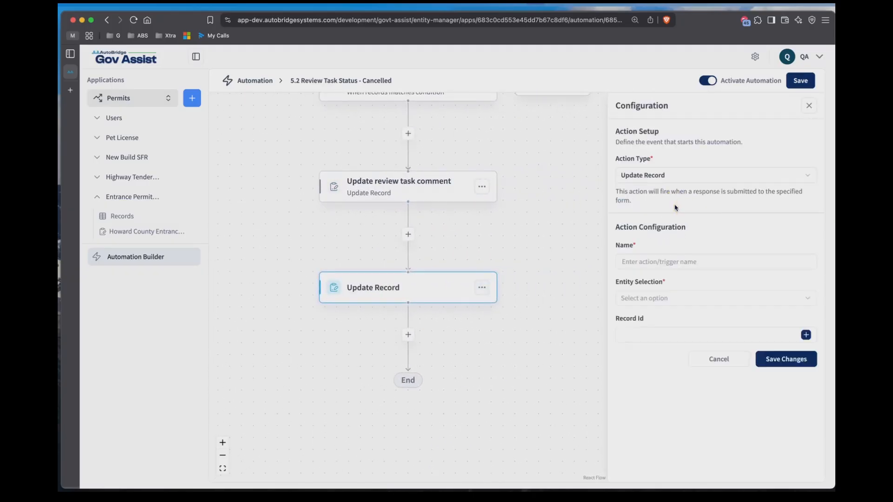
click(666, 263)
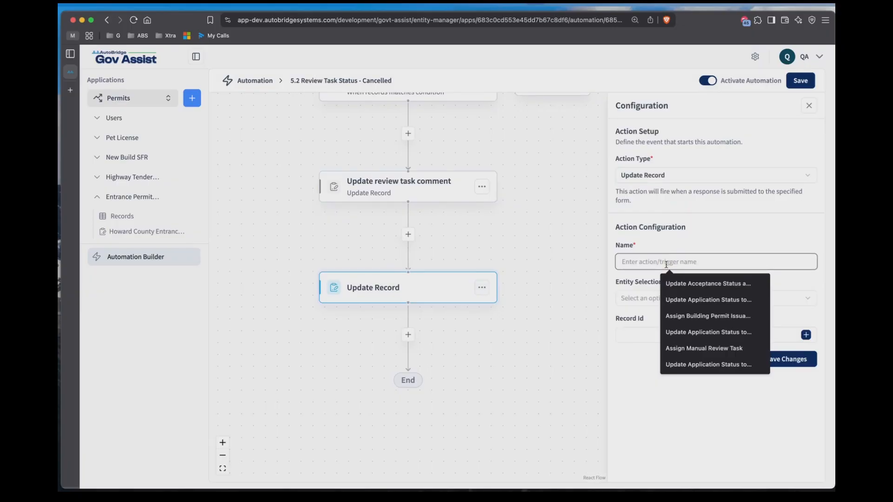
text(U)
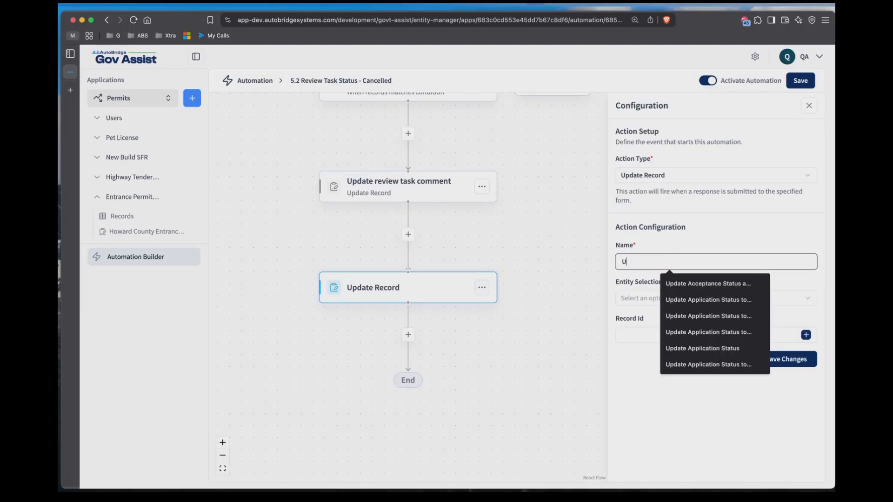
text(pdate App)
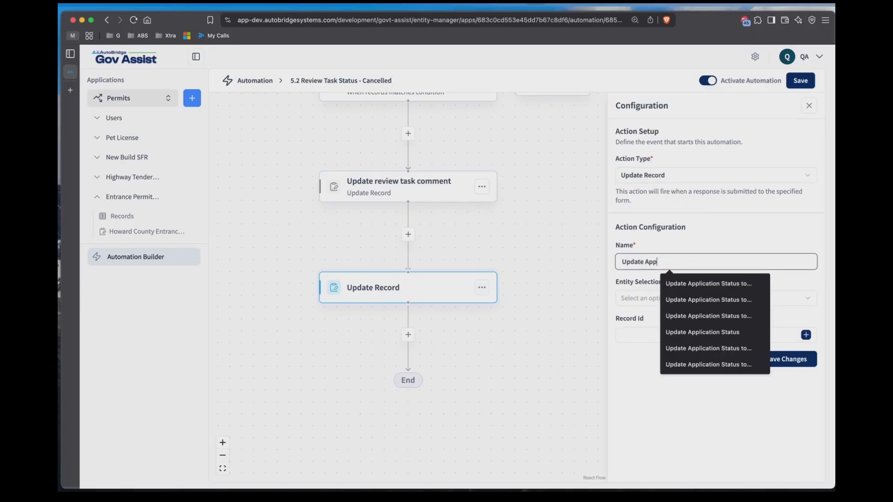
text(lication Status)
Choose Entrance Permit Application as the status action's entity and insert the Record ID variable as its record id
click(642, 299)
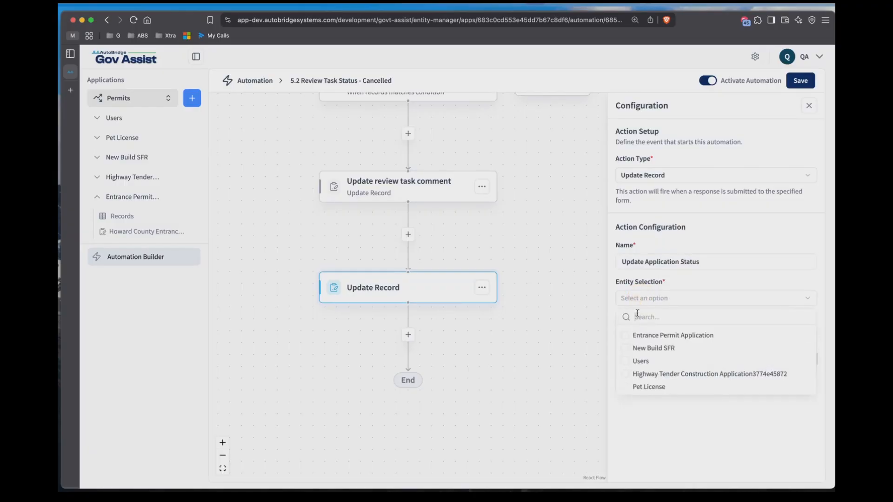
click(627, 336)
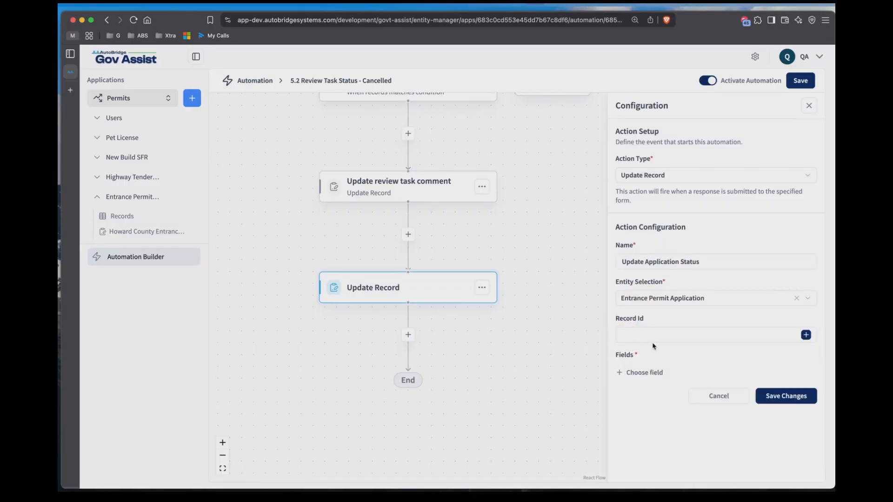
click(806, 335)
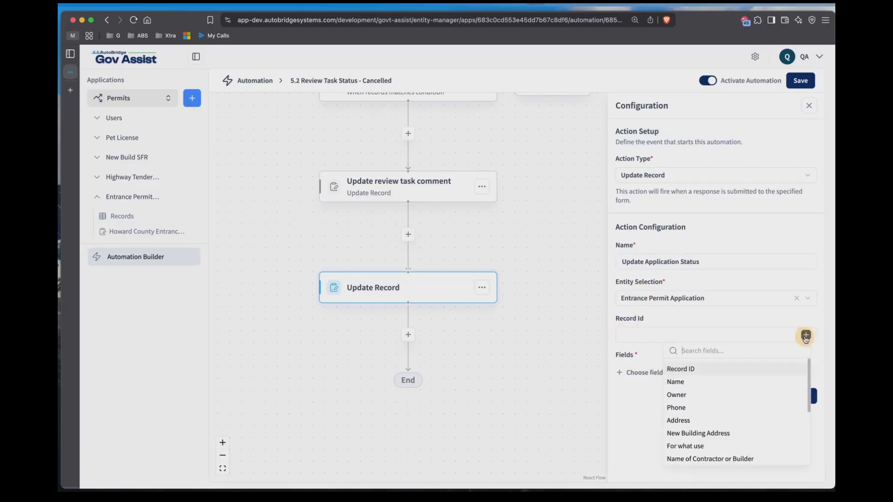
click(703, 375)
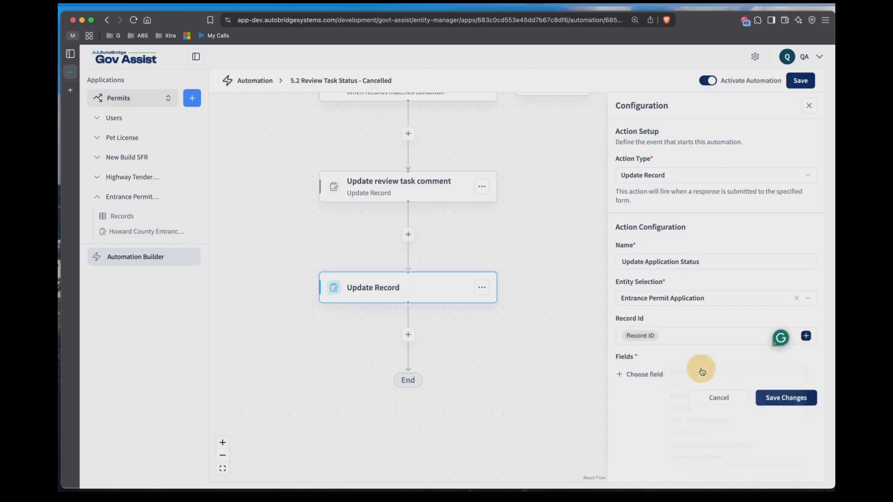
Add the Application Status field with the value Cancelled and save both the action's changes and the automation
click(634, 375)
scroll(647, 350, down, 3)
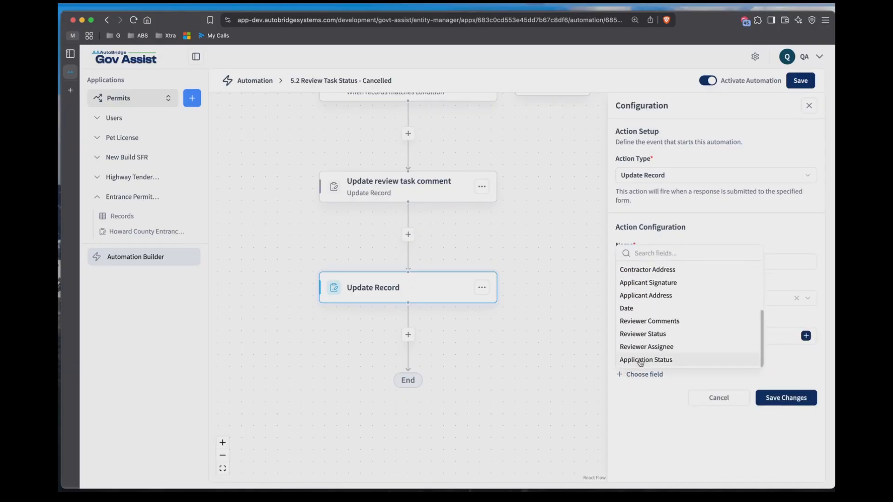
click(646, 360)
click(665, 392)
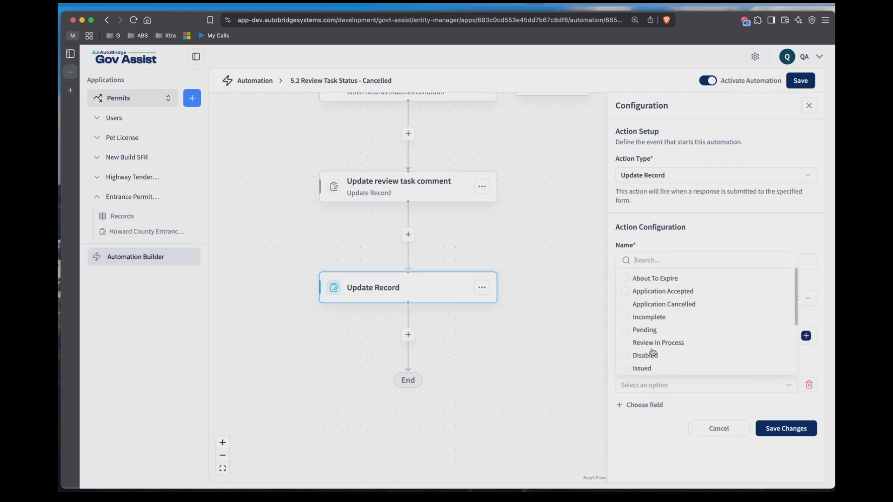
scroll(678, 348, down, 3)
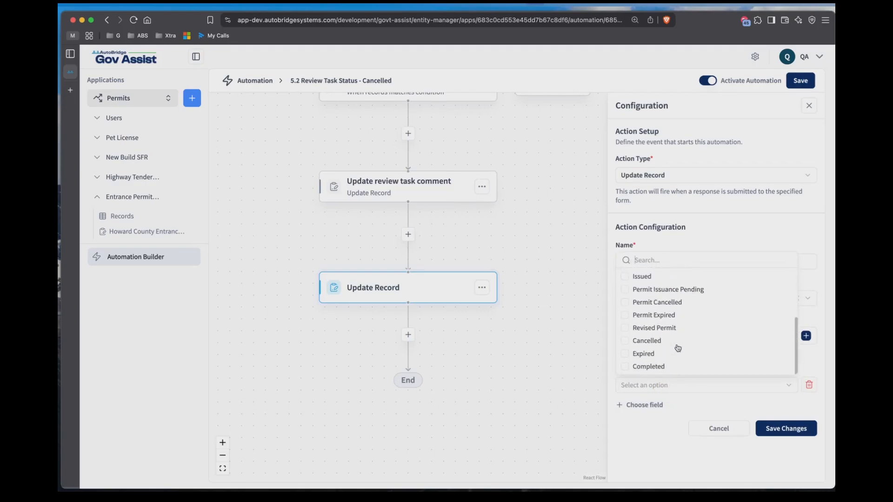
click(625, 342)
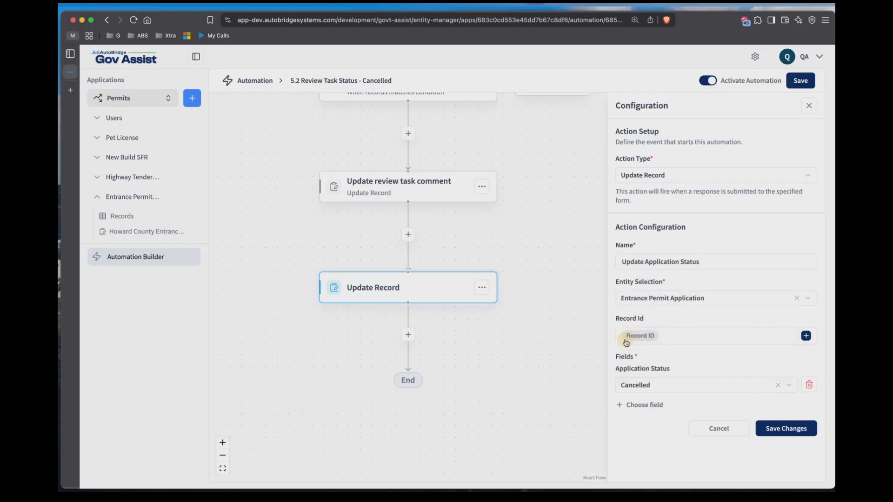
click(773, 432)
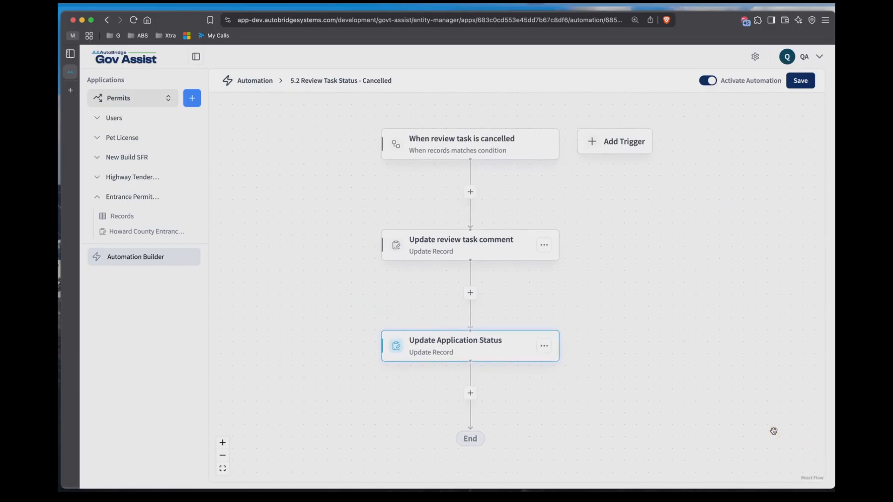
click(793, 84)
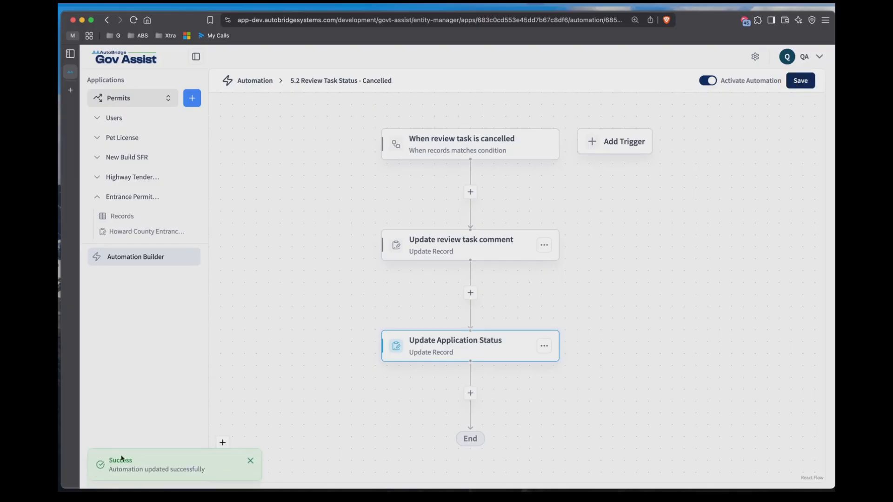
click(255, 80)
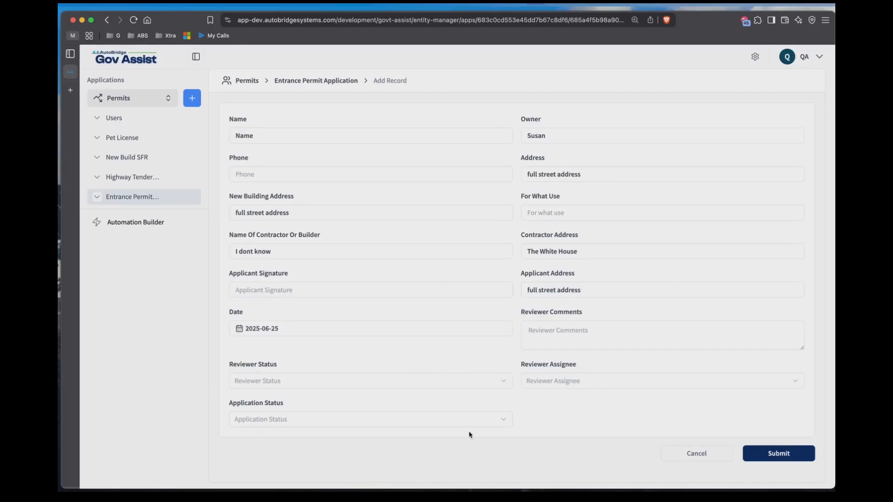
Submit the filled-in Entrance Permit Application record and check its reviewer assignee and application status in the records table
click(777, 461)
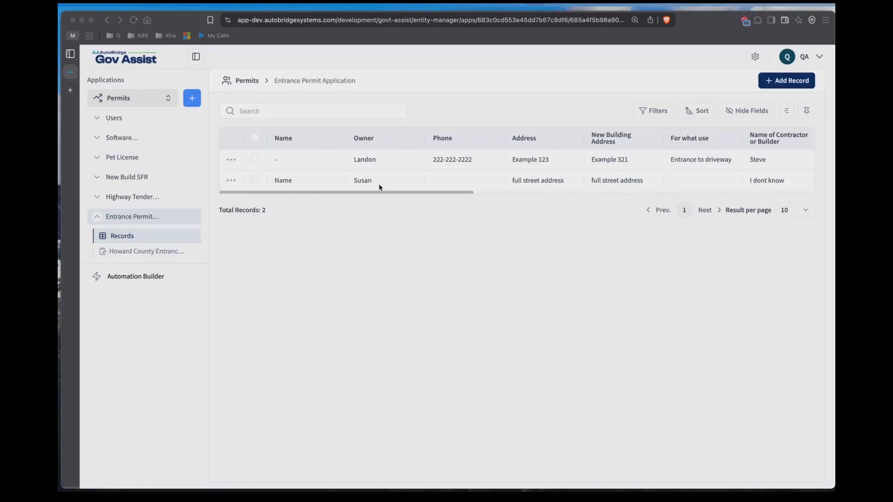
scroll(379, 186, right, 3)
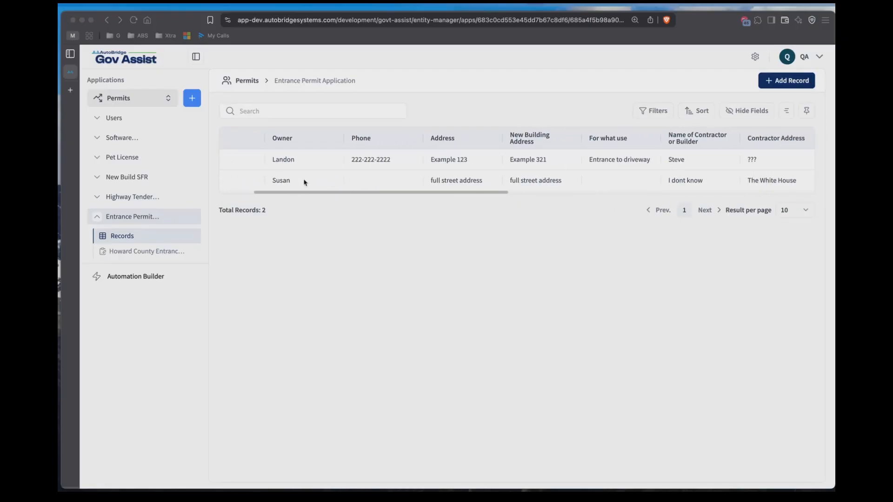
scroll(379, 192, right, 5)
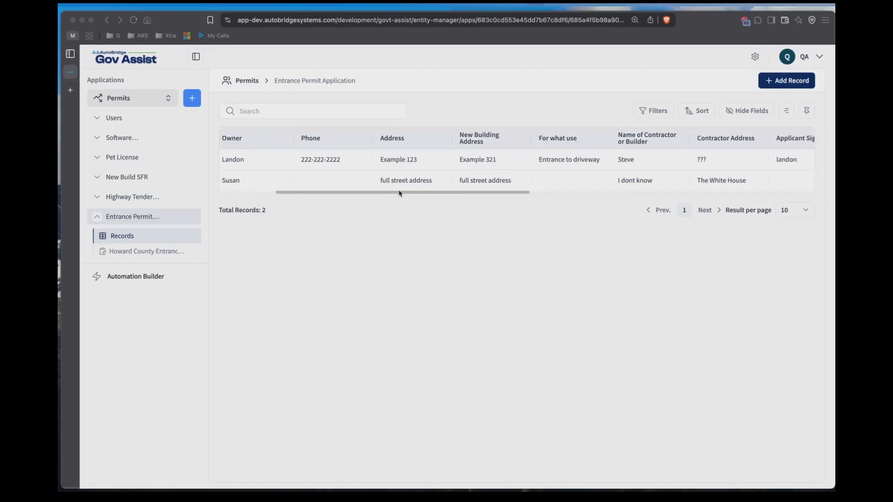
scroll(538, 176, right, 10)
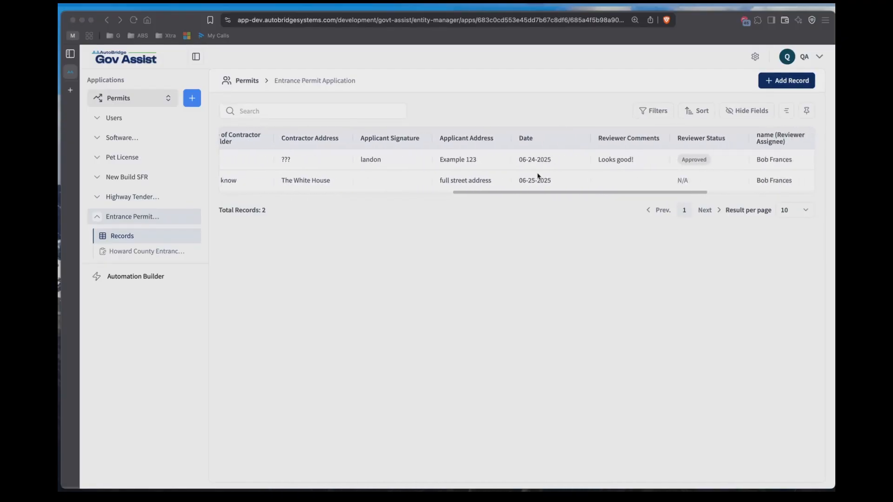
scroll(539, 176, right, 4)
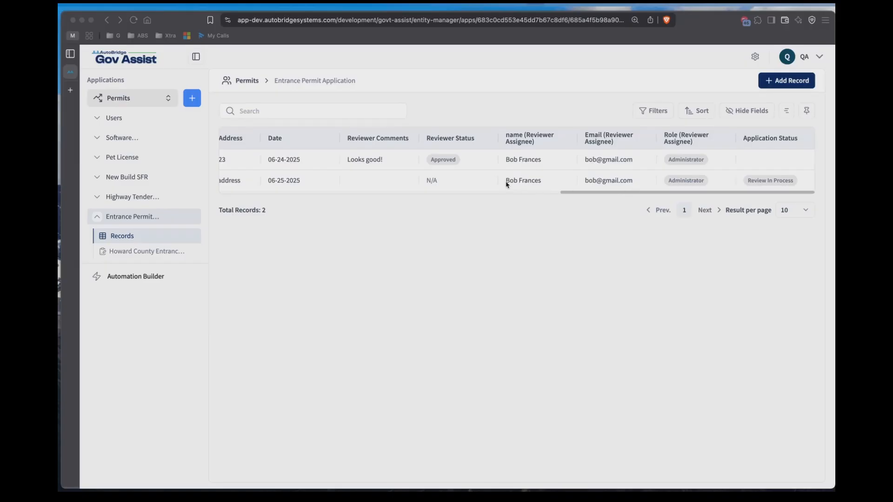
scroll(440, 179, left, 10)
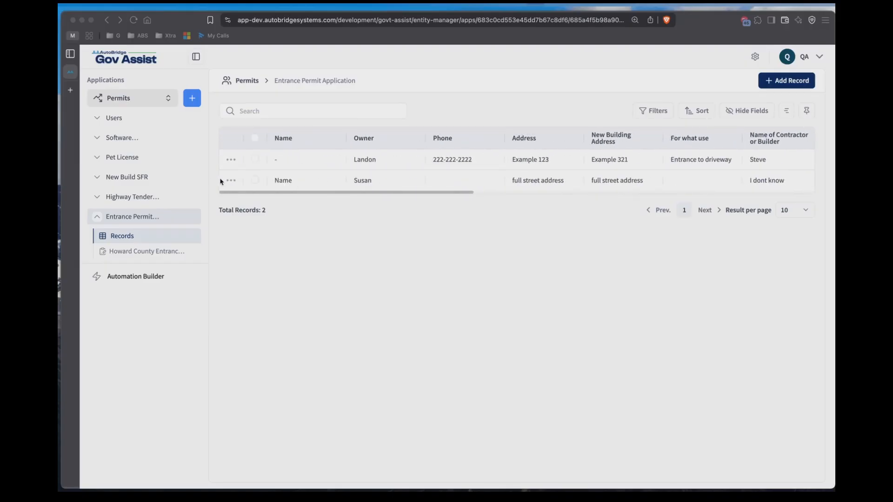
Edit the newly submitted entrance permit record, set its Reviewer Status to Cancelled and submit the change
click(230, 183)
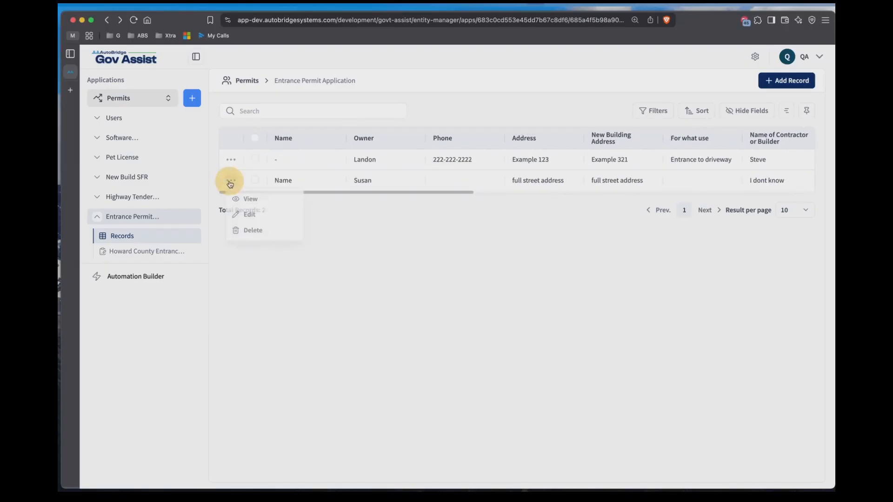
click(255, 214)
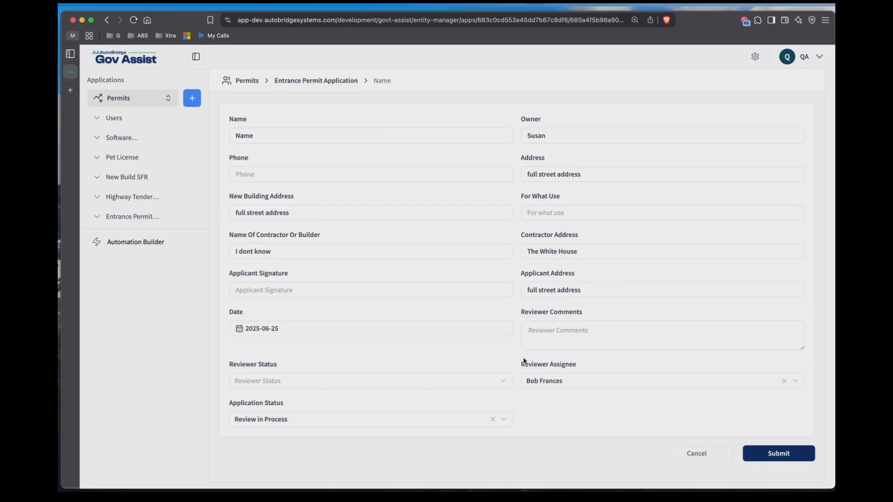
click(404, 382)
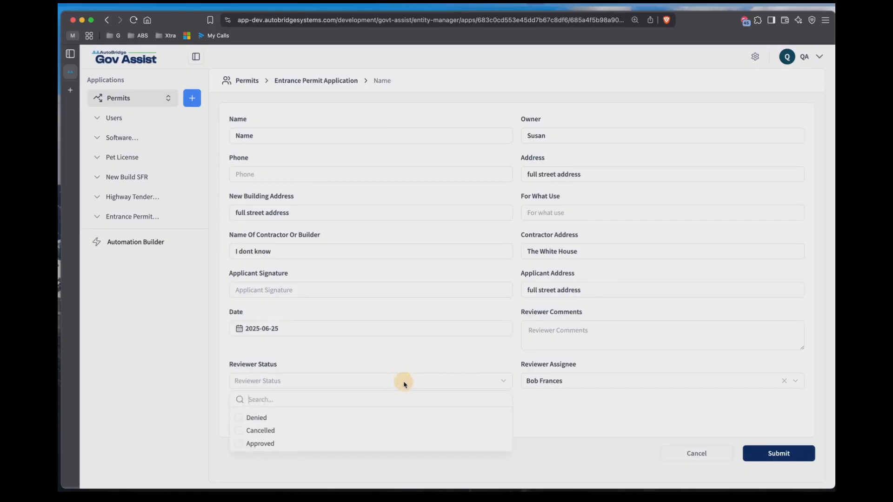
click(238, 431)
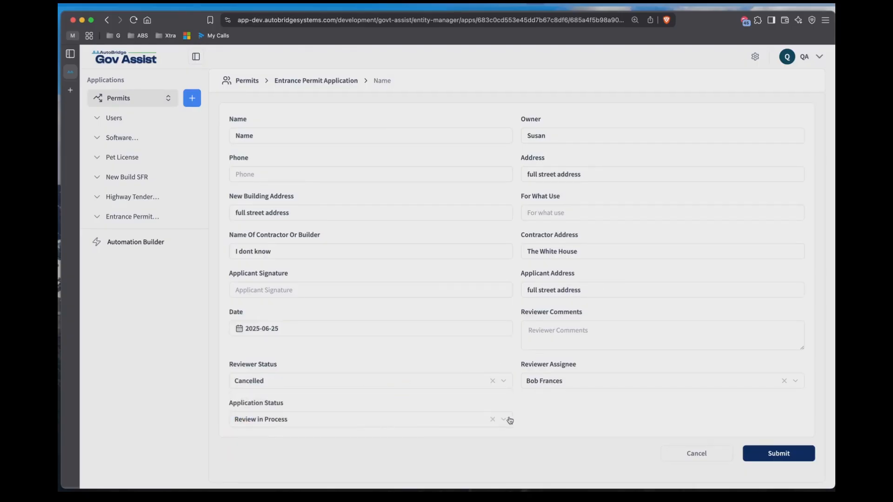
click(768, 455)
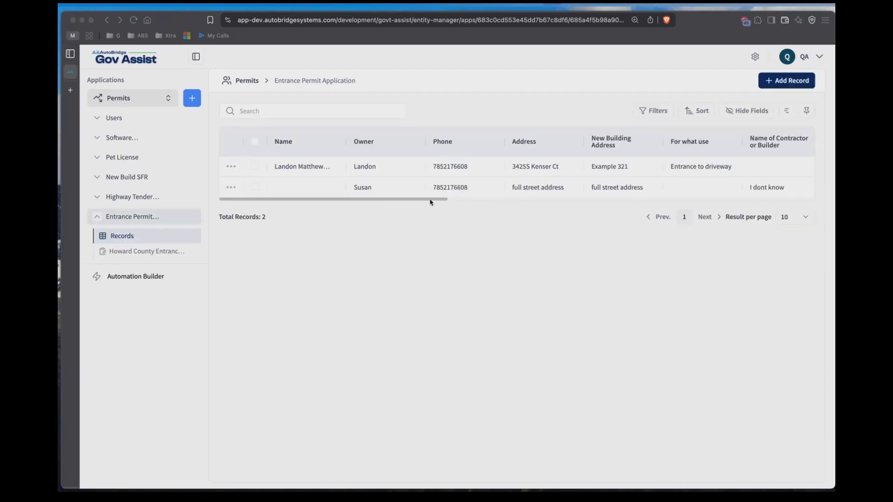
Check the Application Status and Reviewer Comments of the cancelled record in the Entrance Permit Application table
scroll(465, 175, right, 15)
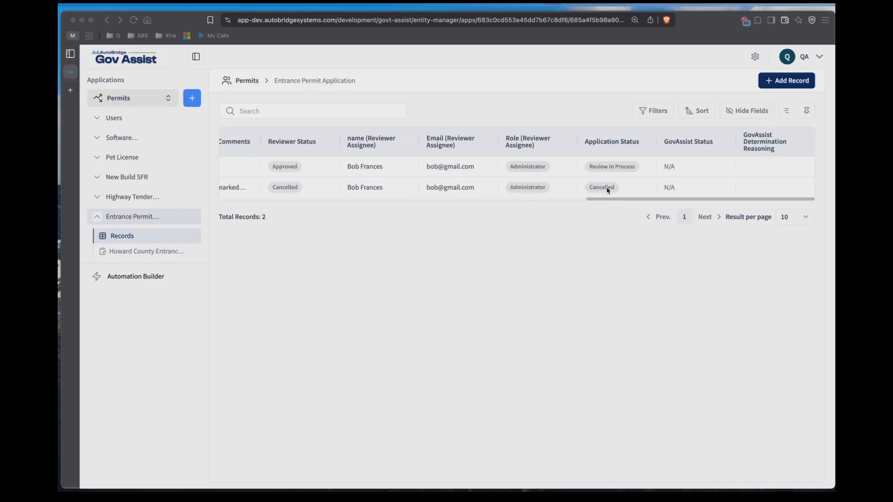
scroll(582, 191, left, 3)
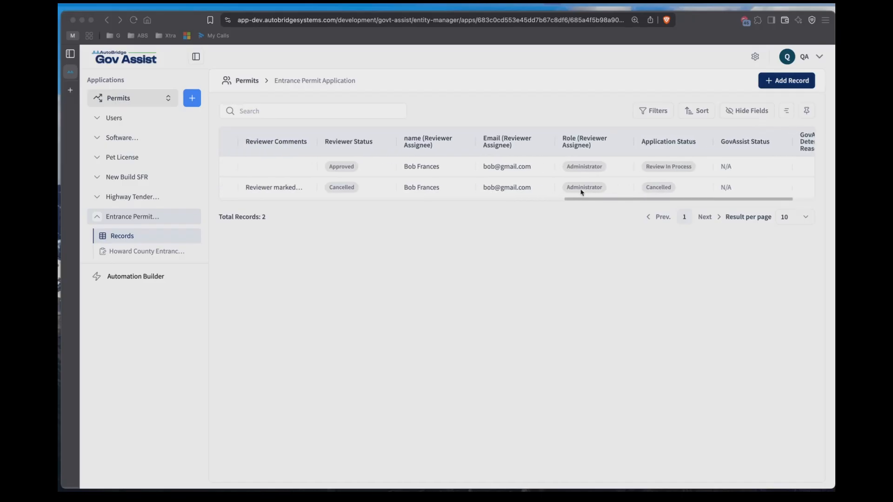
click(273, 192)
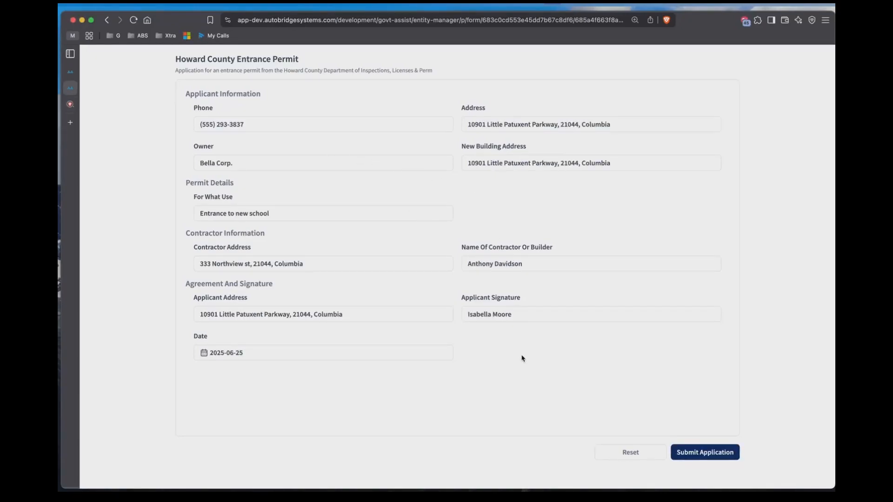
Submit the completed Howard County Entrance Permit form and dismiss the confirmation
click(700, 453)
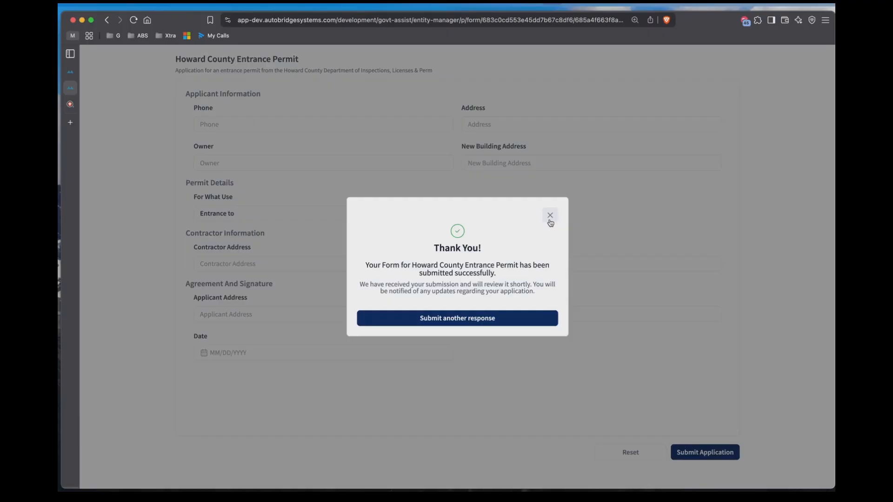
click(550, 221)
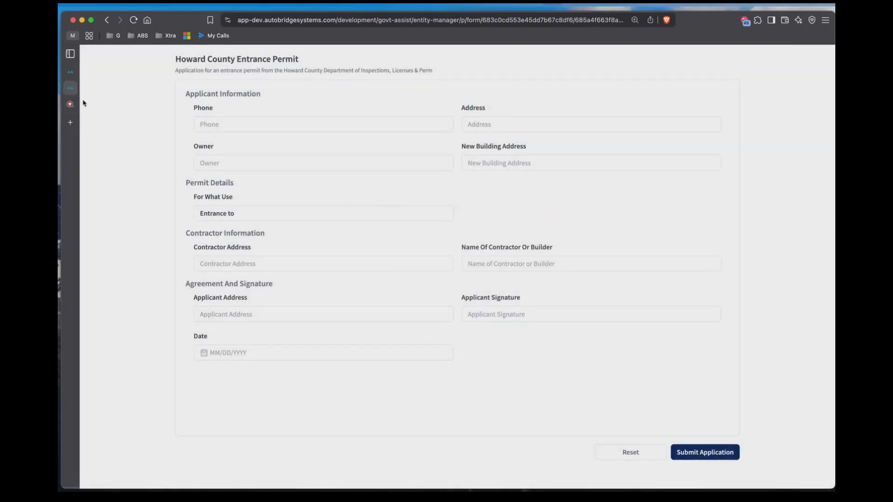
Return to Gov Assist and open the status and reasoning of the first listed application in the Permit Dashboard
click(74, 71)
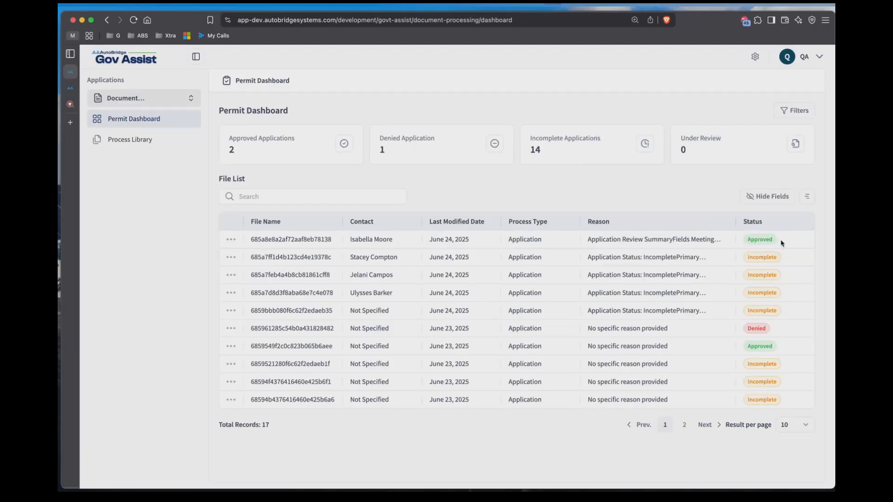
click(763, 240)
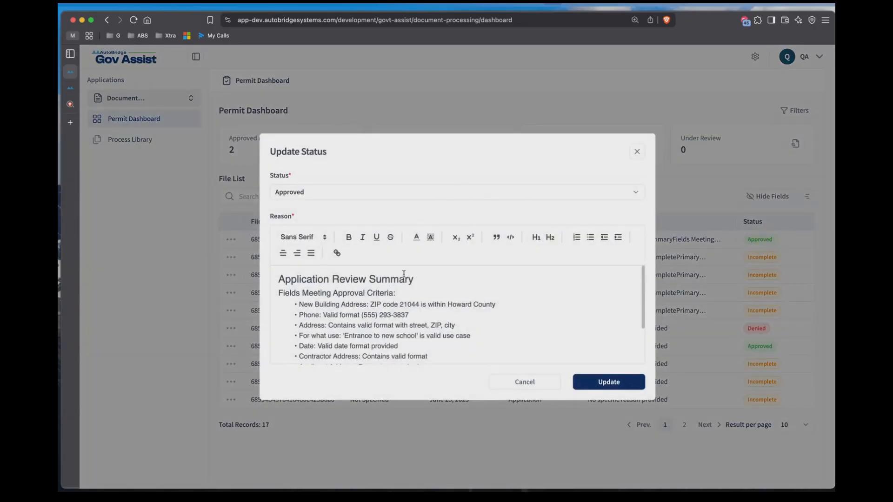
Review the reasoning for the first listed application and submit the status update with Approved
scroll(400, 306, down, 3)
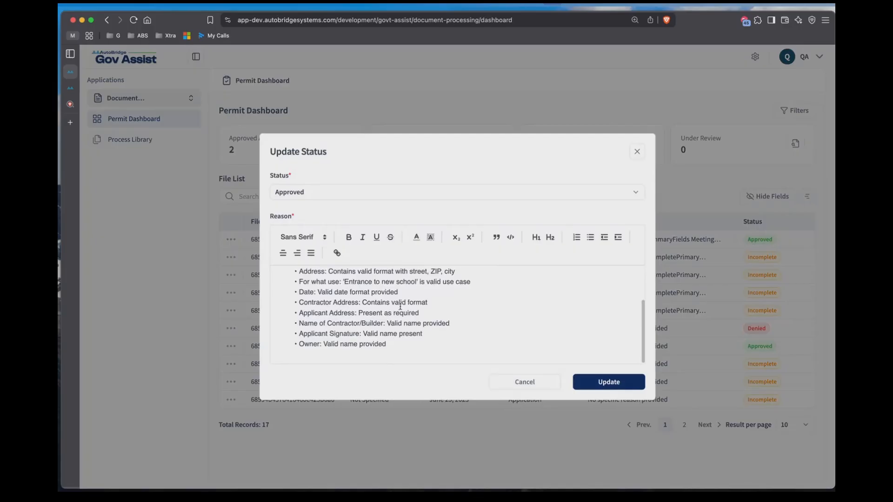
scroll(400, 306, up, 3)
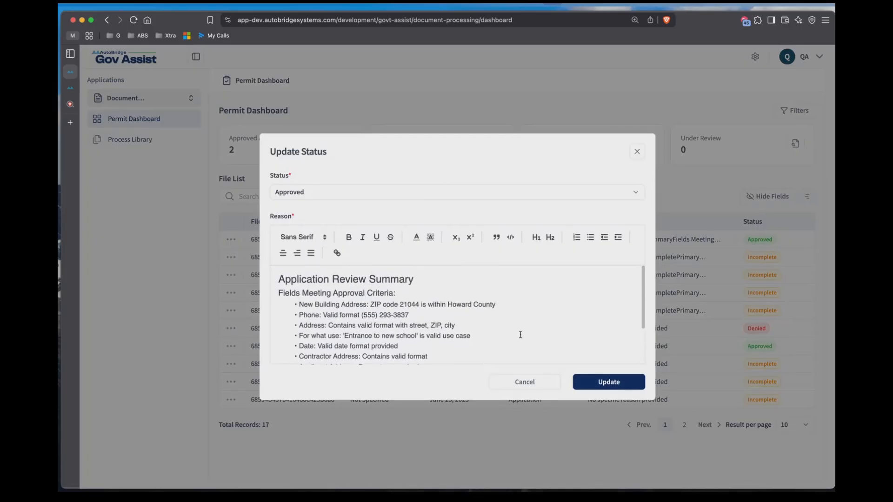
scroll(492, 328, down, 2)
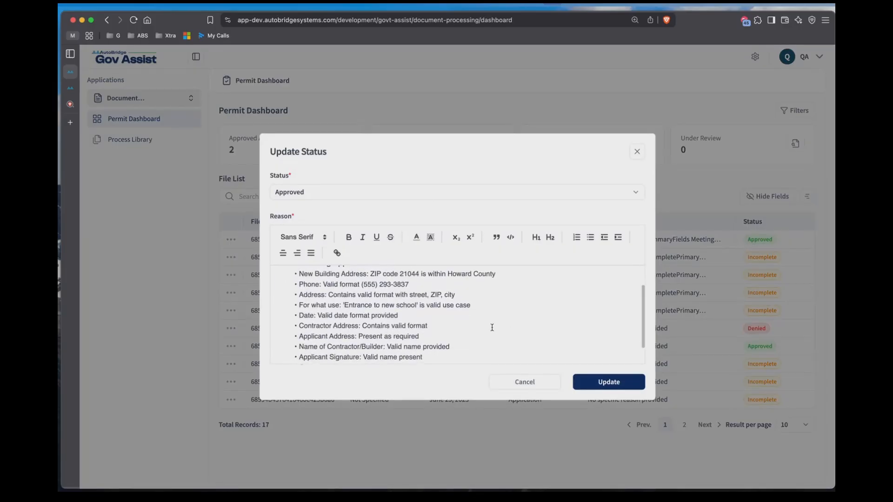
scroll(492, 328, down, 2)
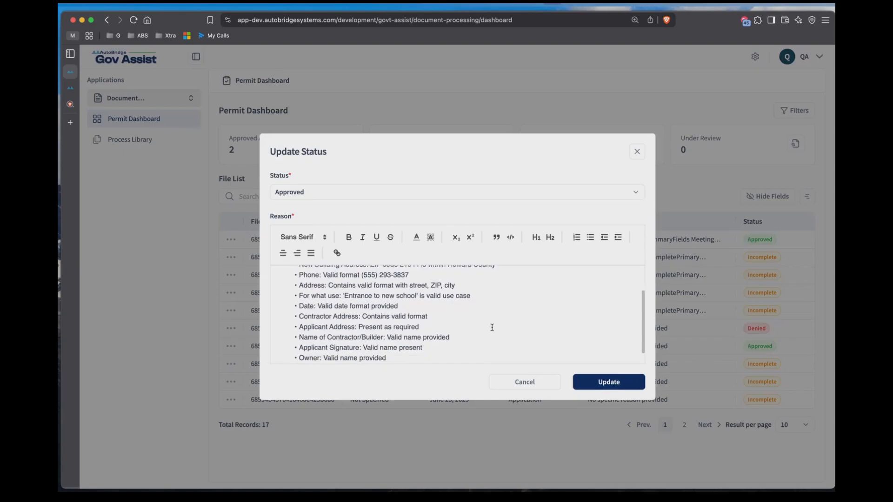
click(595, 388)
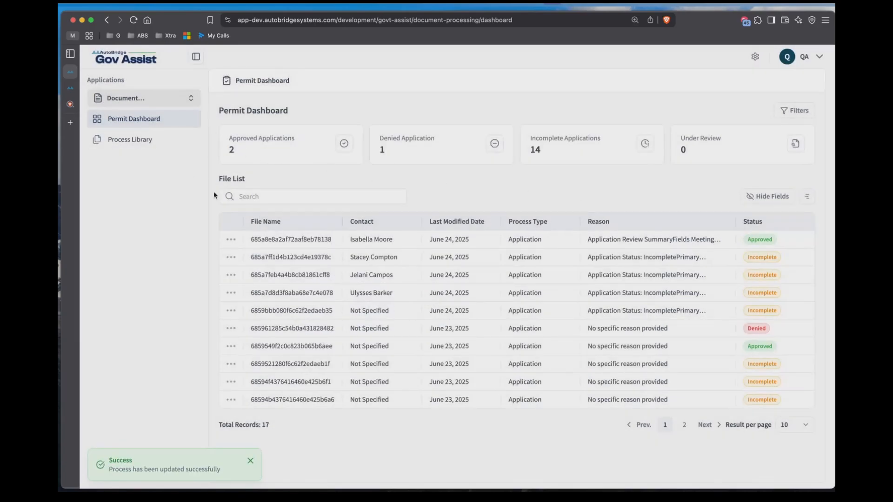
View the first listed application's record and check its Reviewer Assignee, Application Status, GovAssist Status and GovAssist Determination Reasoning
click(233, 242)
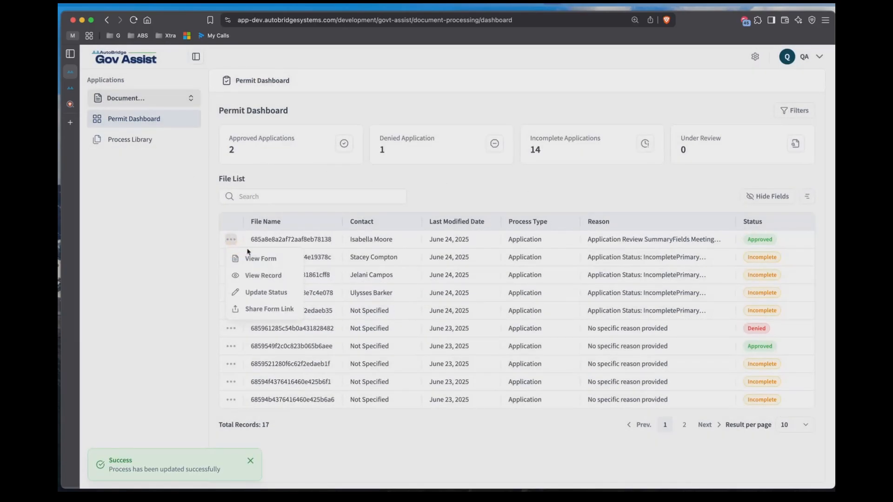
click(257, 277)
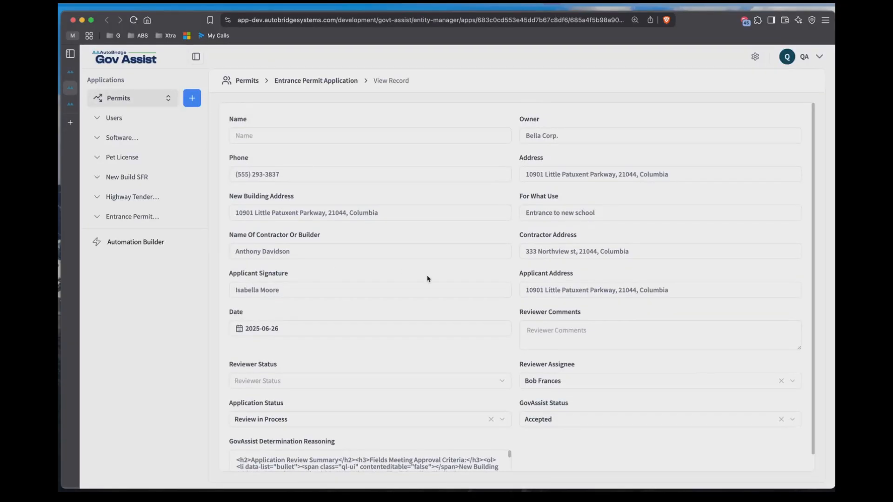
scroll(468, 288, down, 1)
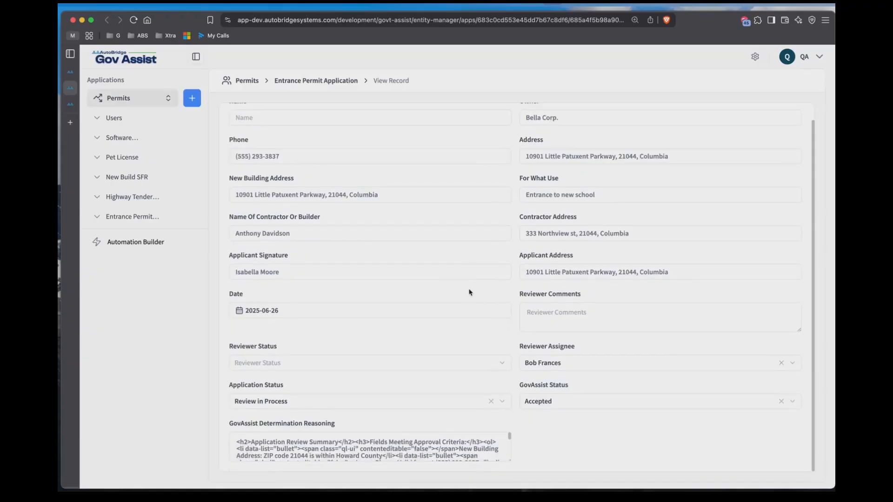